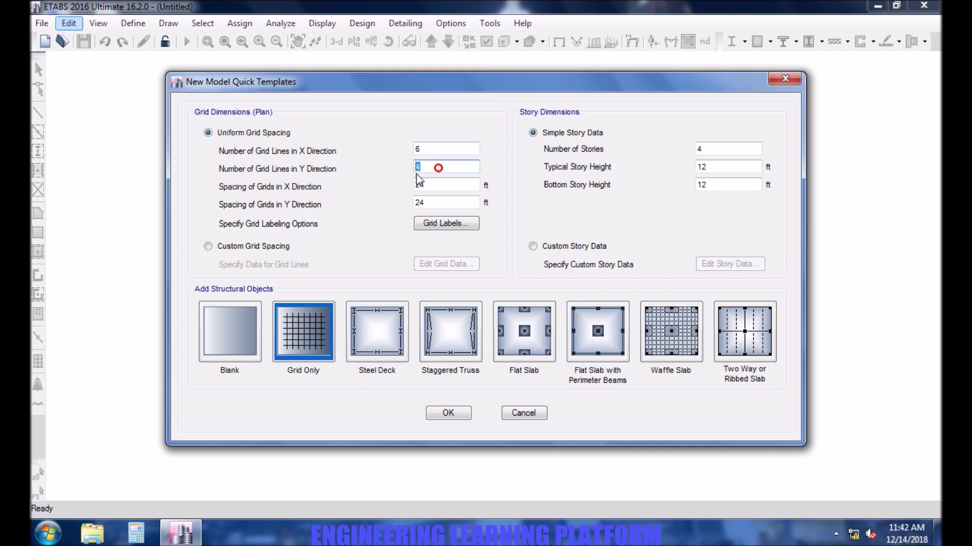
- Set 5 grid lines in the Y direction and a 5 ft grid spacing in both X and Y directions
text(5)
double_click(448, 183)
text(5)
double_click(433, 202)
text(5)
- Set 1 story, the typical story height and a 10 ft bottom story height, and create the grid-only model
double_click(723, 148)
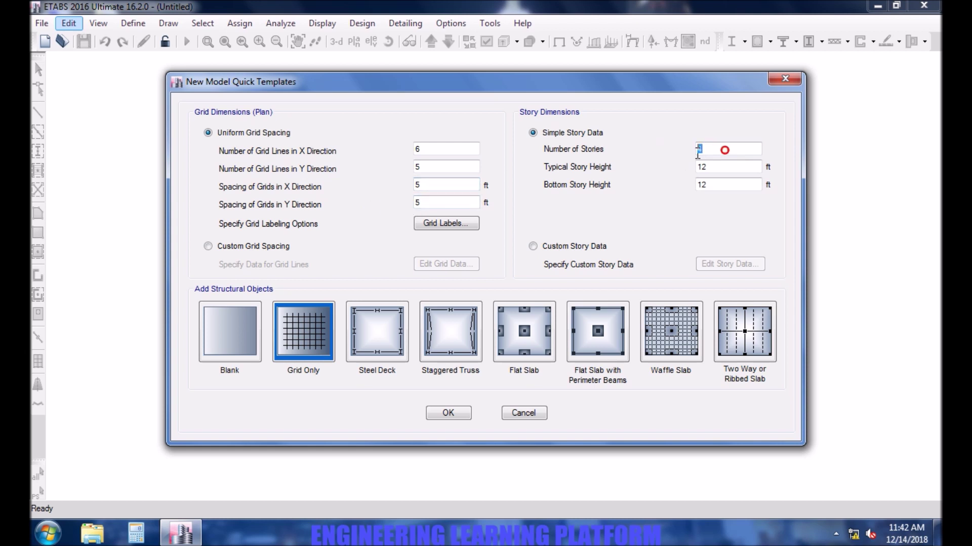
text(1)
double_click(712, 168)
text(1)
double_click(722, 184)
text(10)
click(448, 413)
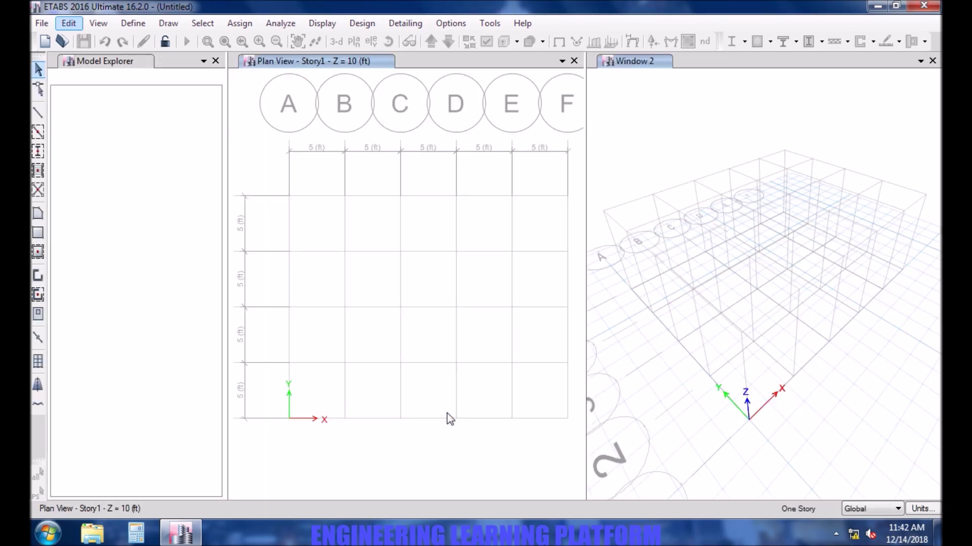
- Close the 3D view window and the Model Explorer, leaving only the Story1 plan view open
click(933, 61)
click(486, 232)
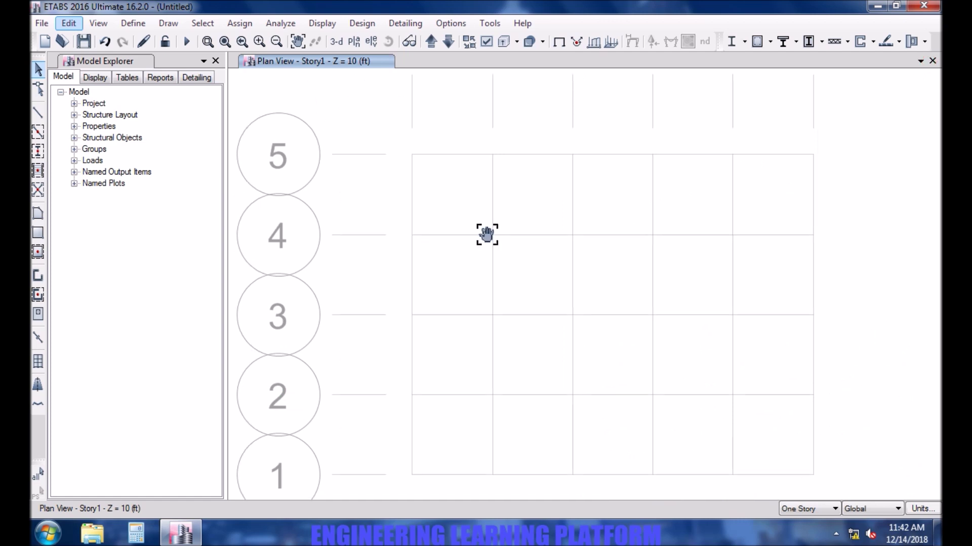
click(215, 61)
drag(297, 172, 360, 175)
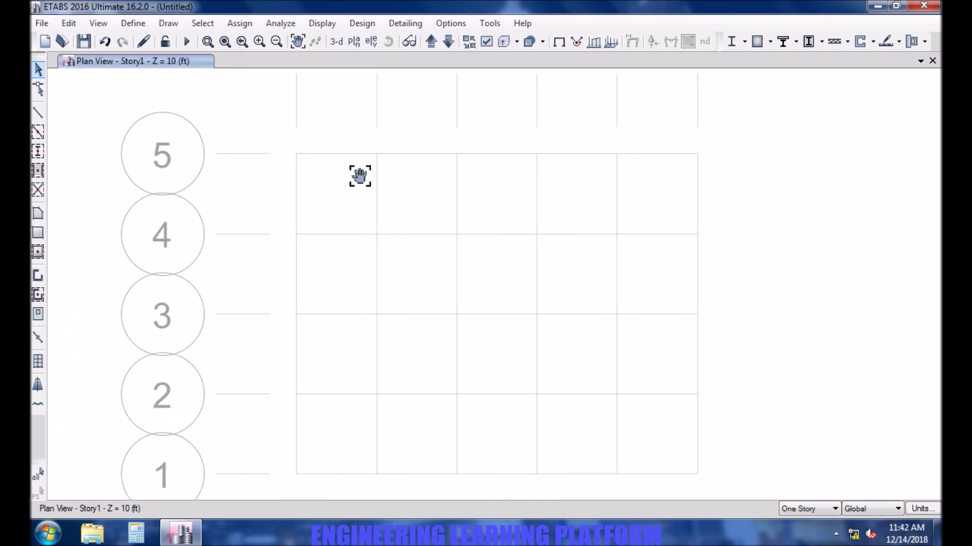
- Define a new United States concrete material with Customary standard and grade f'c 3000 psi
click(132, 23)
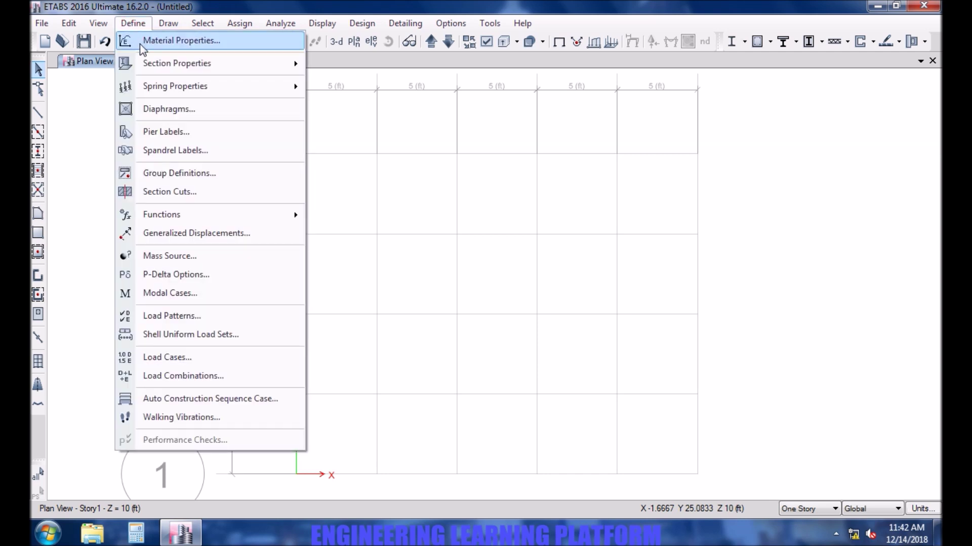
click(139, 42)
click(522, 190)
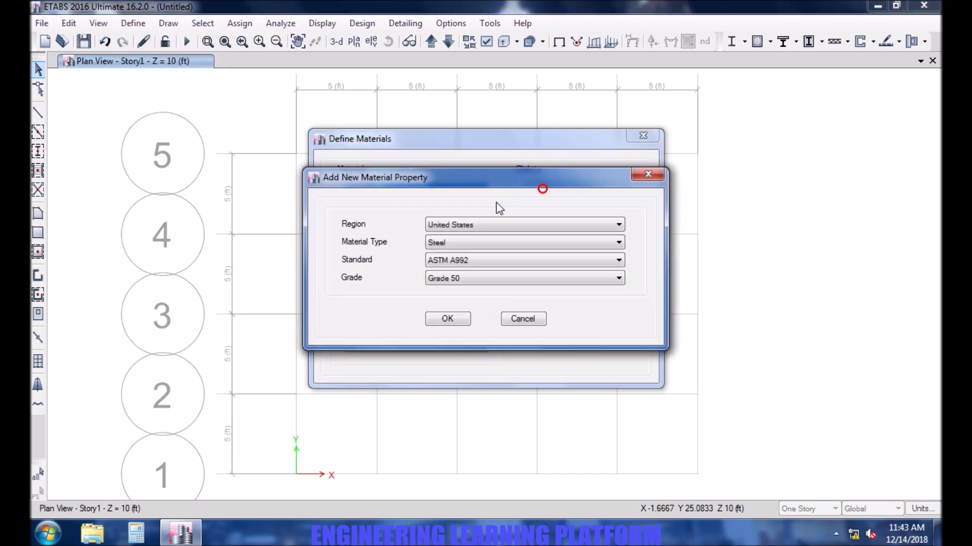
click(488, 243)
click(489, 264)
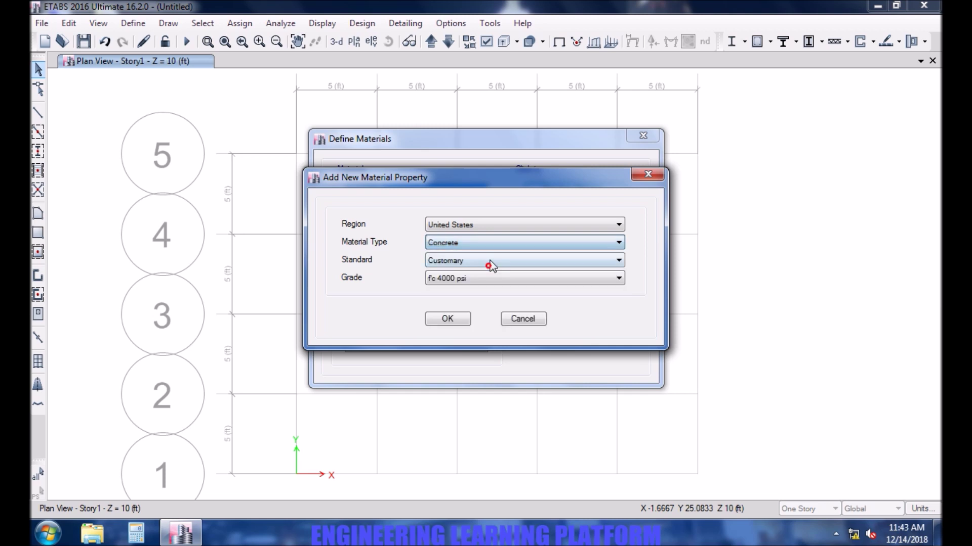
click(490, 276)
click(491, 295)
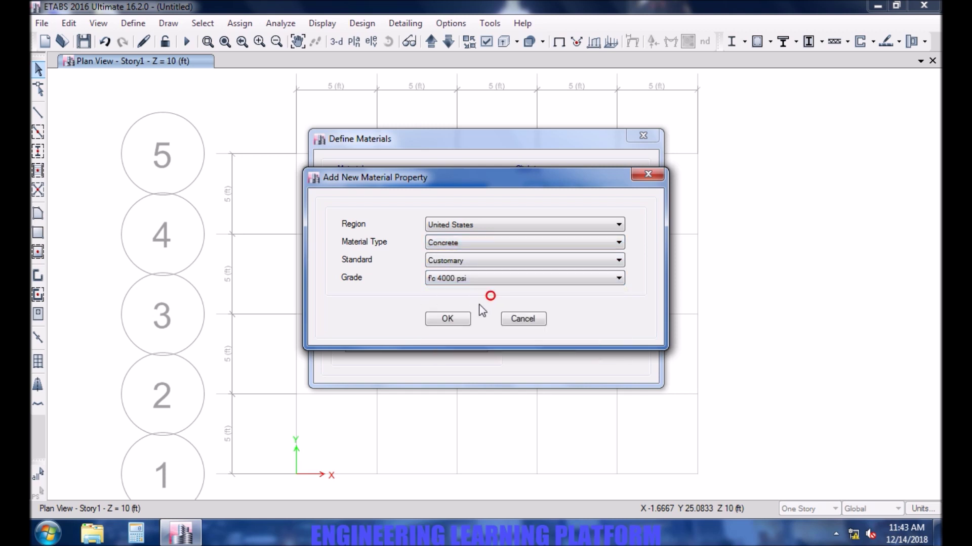
click(485, 278)
click(479, 290)
click(457, 322)
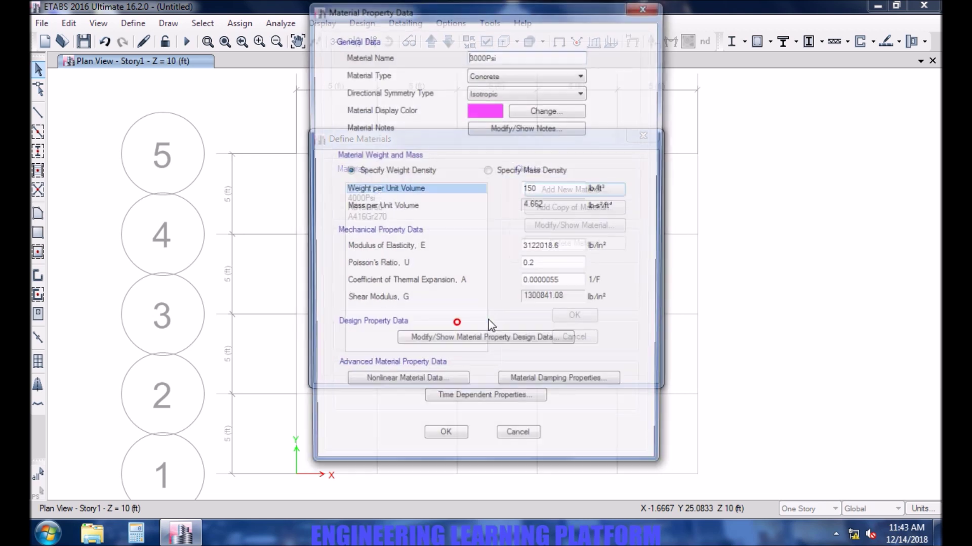
click(444, 444)
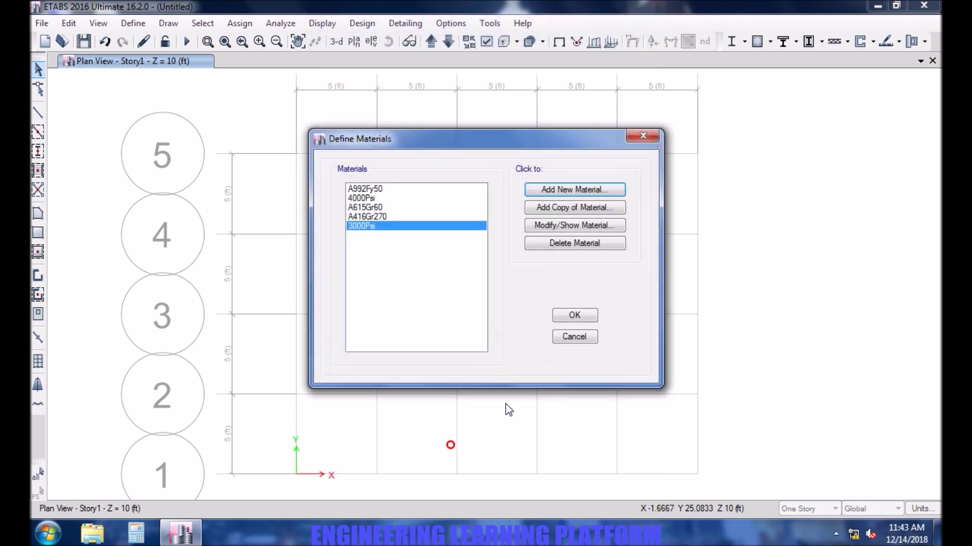
click(573, 315)
- Add a concrete rectangular frame section named B12X20 with 3000Psi as its material
click(126, 25)
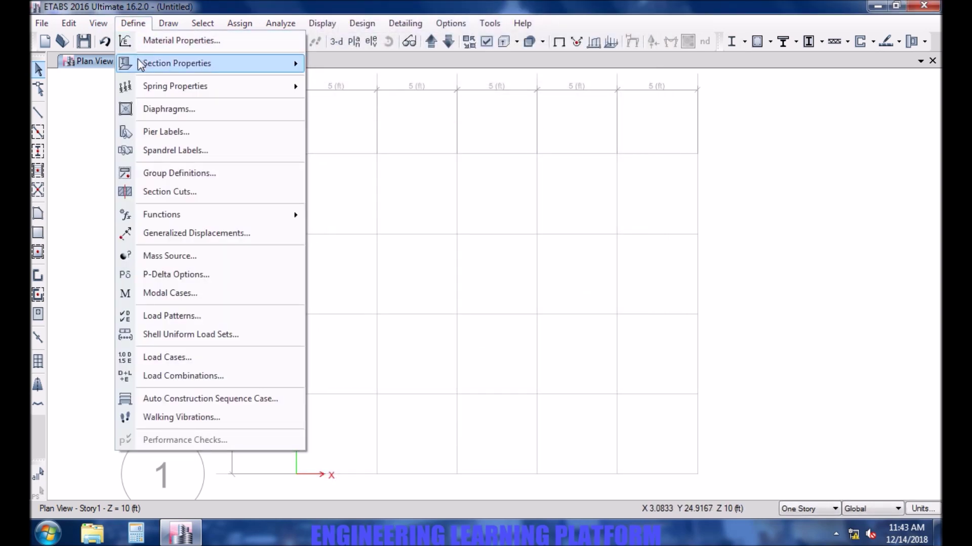
mouse_move(140, 64)
click(354, 65)
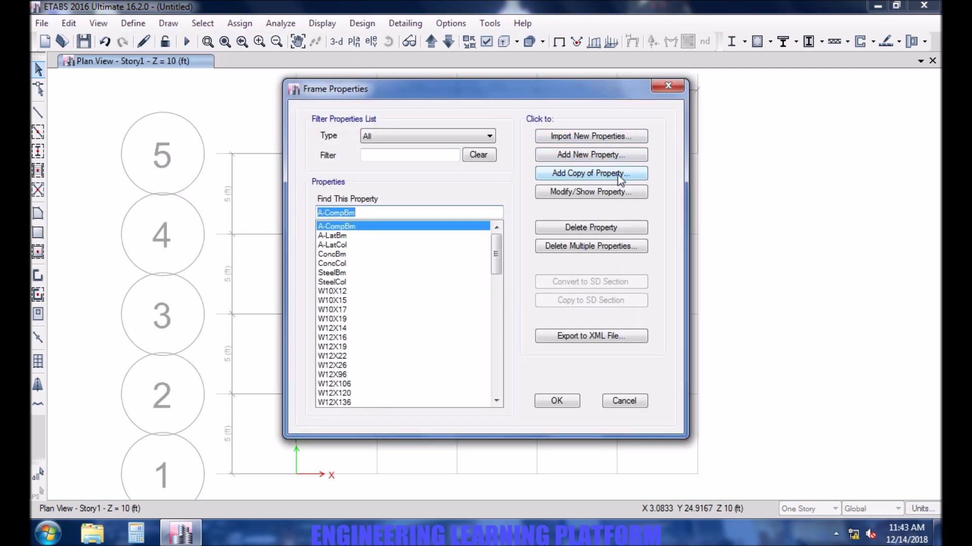
click(611, 159)
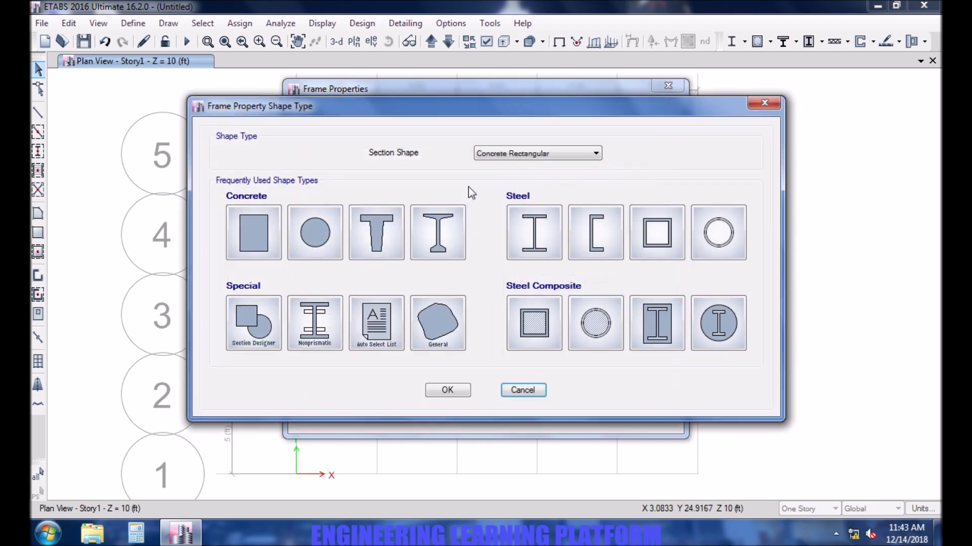
click(247, 238)
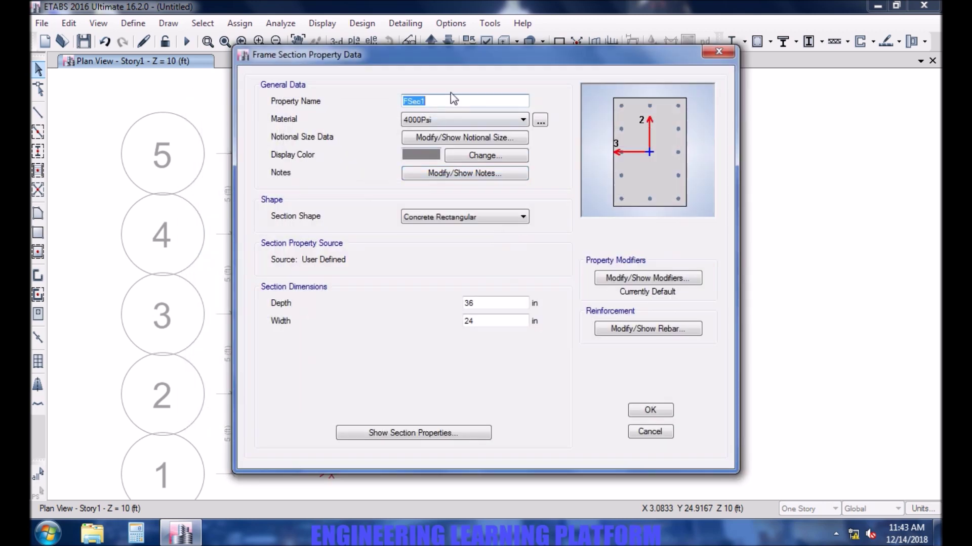
text(B)
click(449, 119)
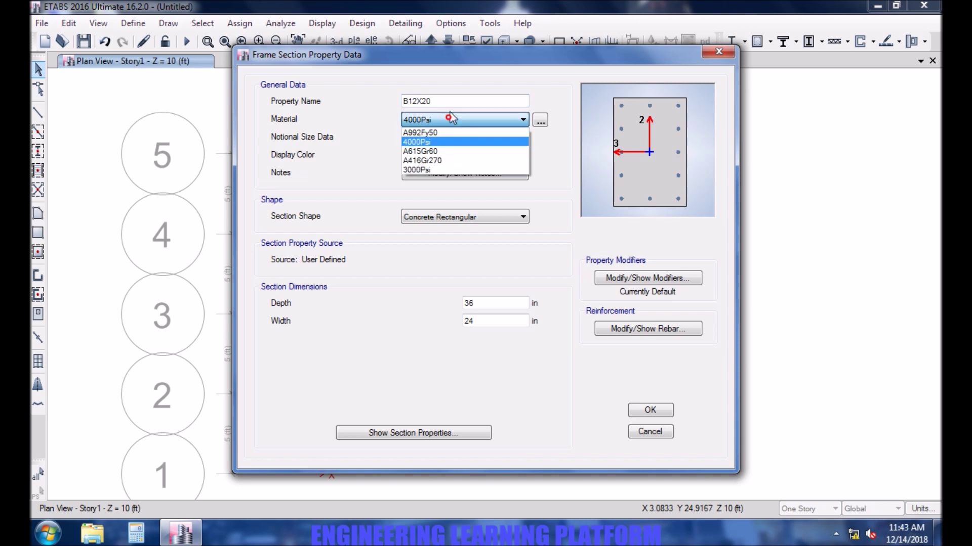
click(448, 170)
- Set the B12X20 section's depth to 20 in and width to 12 in
drag(500, 302, 452, 303)
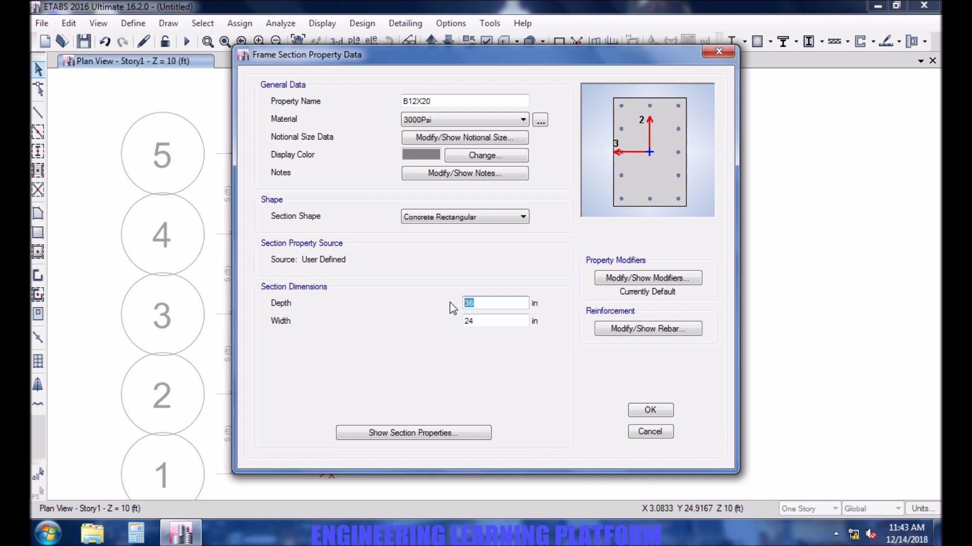
text(20)
drag(497, 320, 402, 347)
text(12)
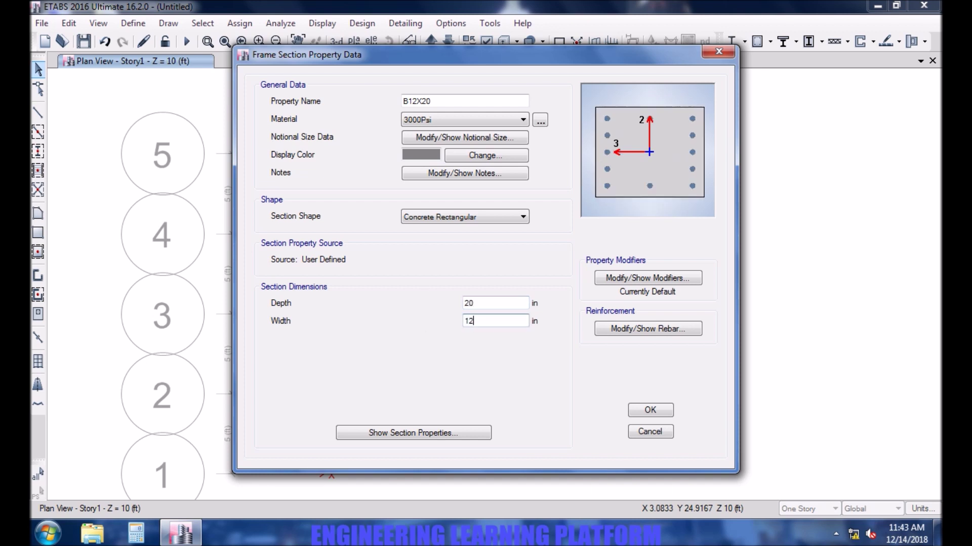
- Set the B12X20 stiffness modifiers to 0.001 for the torsional constant and 0.35 for moment of inertia about axes 2 and 3
click(632, 280)
drag(553, 214, 515, 217)
text(0.00)
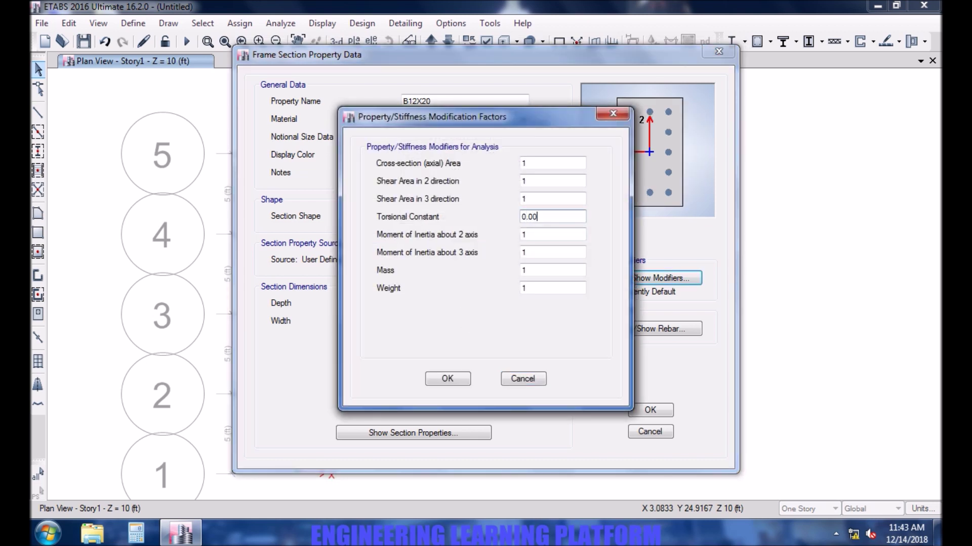
text(1)
drag(537, 234, 519, 241)
text(0.35)
double_click(536, 252)
text(0.35)
click(447, 378)
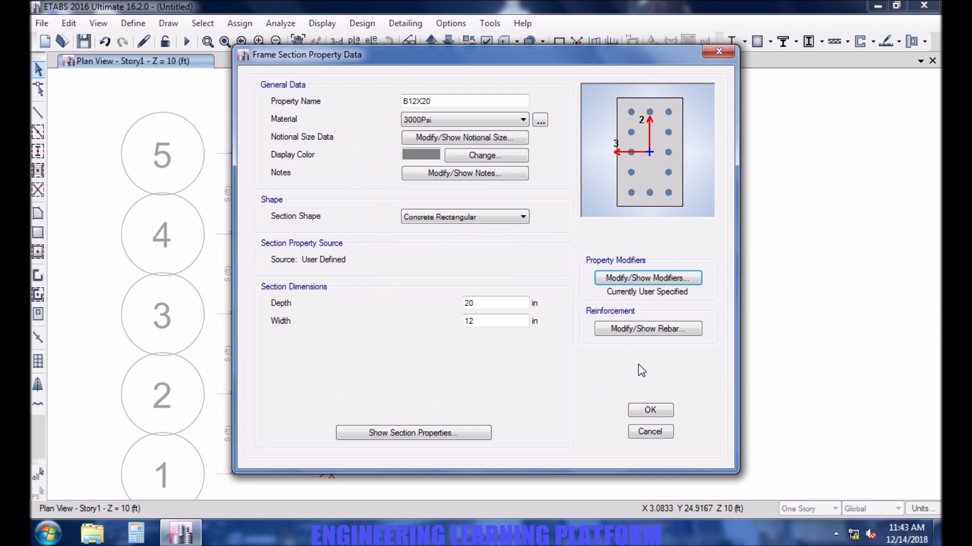
- Set the reinforcement design type of B12X20 to M3 Design Only (Beam) and save the section
click(640, 332)
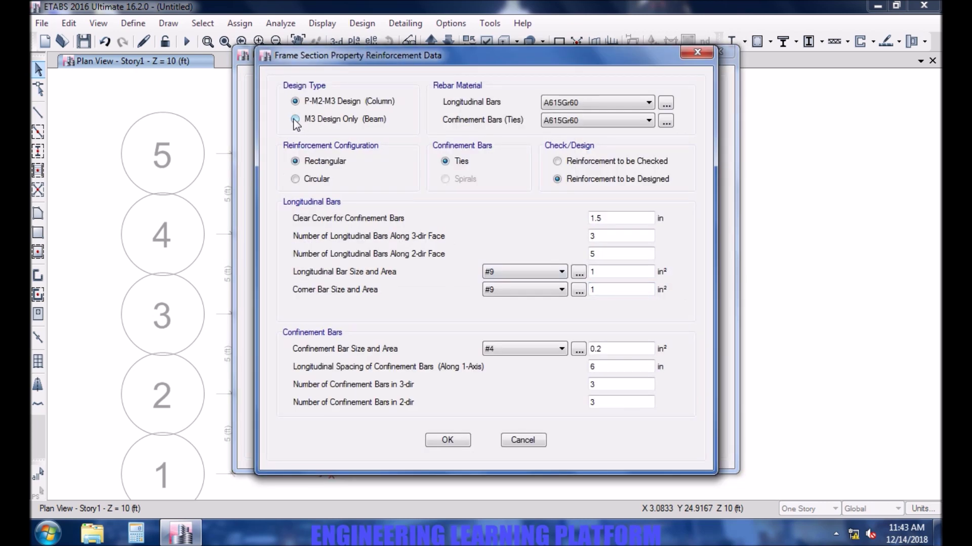
click(294, 120)
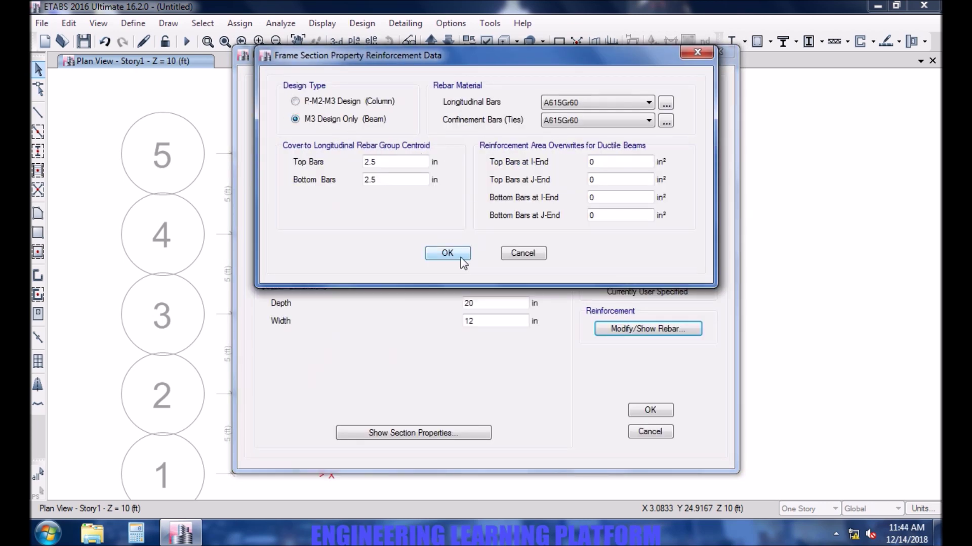
click(447, 253)
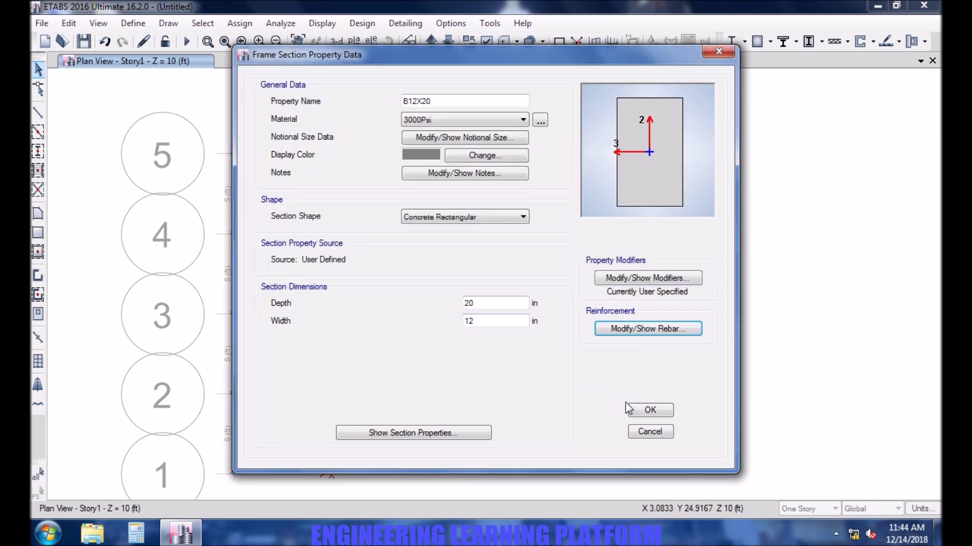
click(641, 408)
- Add a concrete rectangular frame section named C12X12 with 3000Psi as its material
click(562, 154)
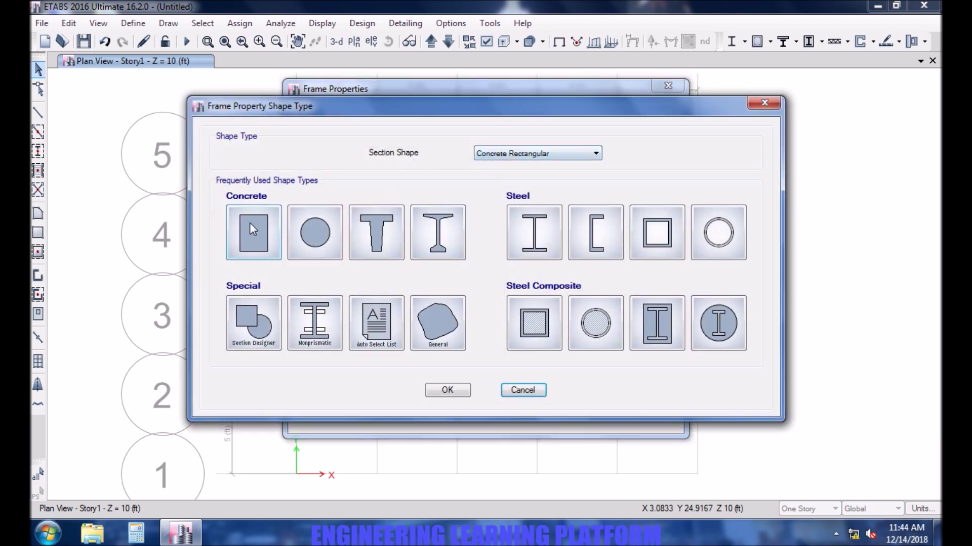
click(249, 225)
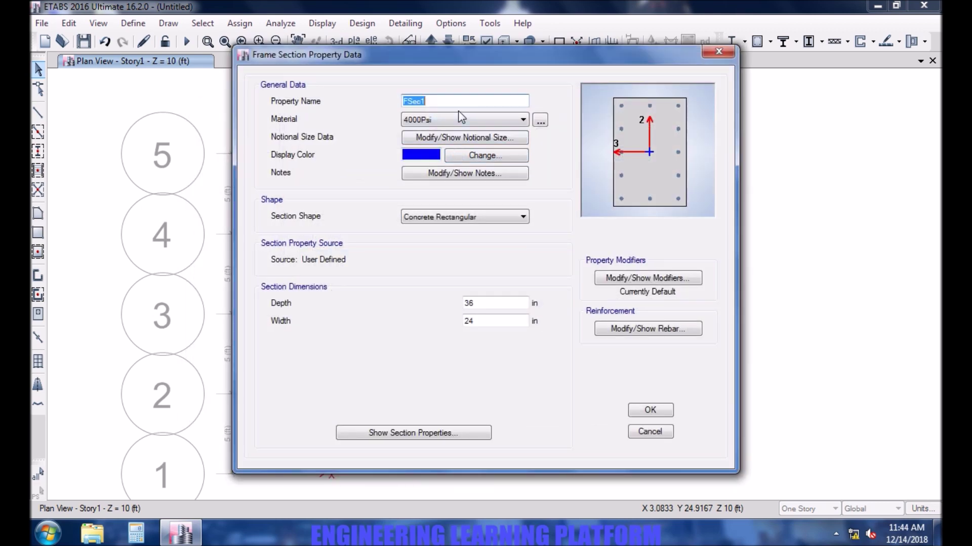
text(C12X12)
click(438, 122)
click(436, 170)
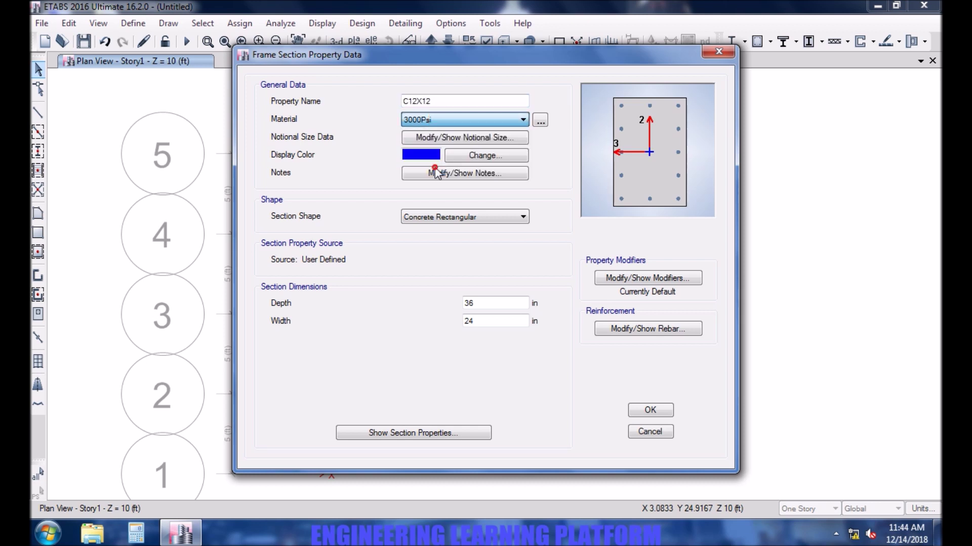
- Set the C12X12 section's depth and width to 12 in each
double_click(488, 304)
text(12)
double_click(475, 320)
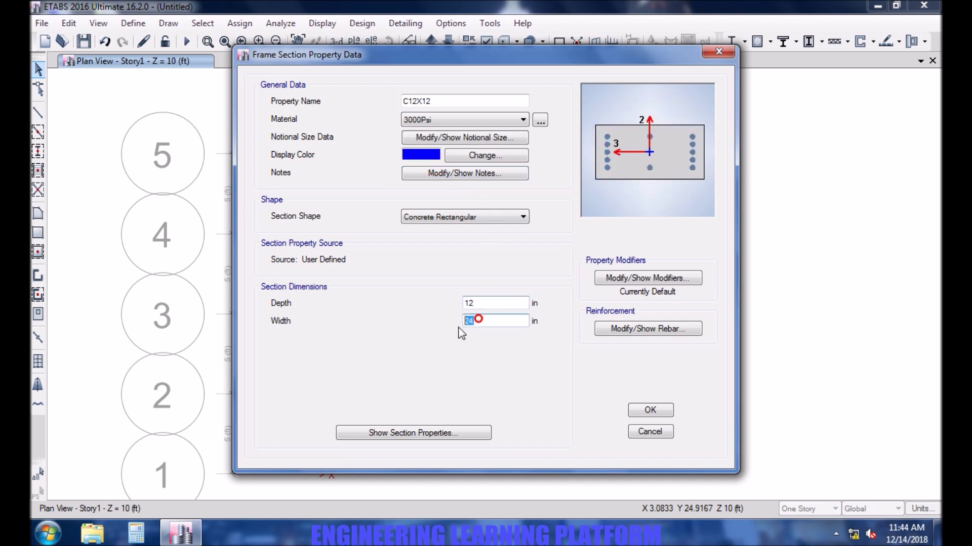
text(12)
click(473, 304)
- Set the C12X12 modifiers for moment of inertia about axes 2 and 3 to 0.7
click(646, 278)
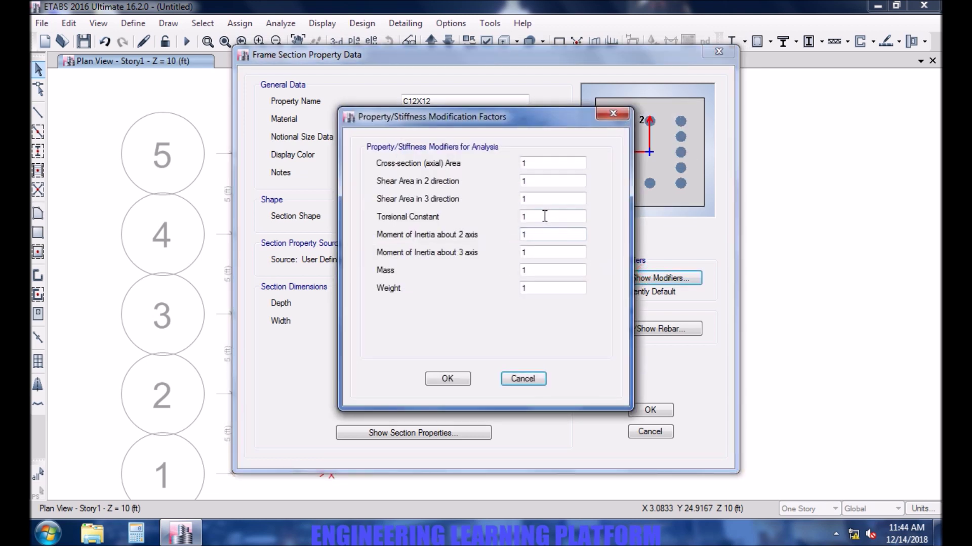
double_click(526, 235)
text(0.7)
double_click(547, 253)
text(0.)
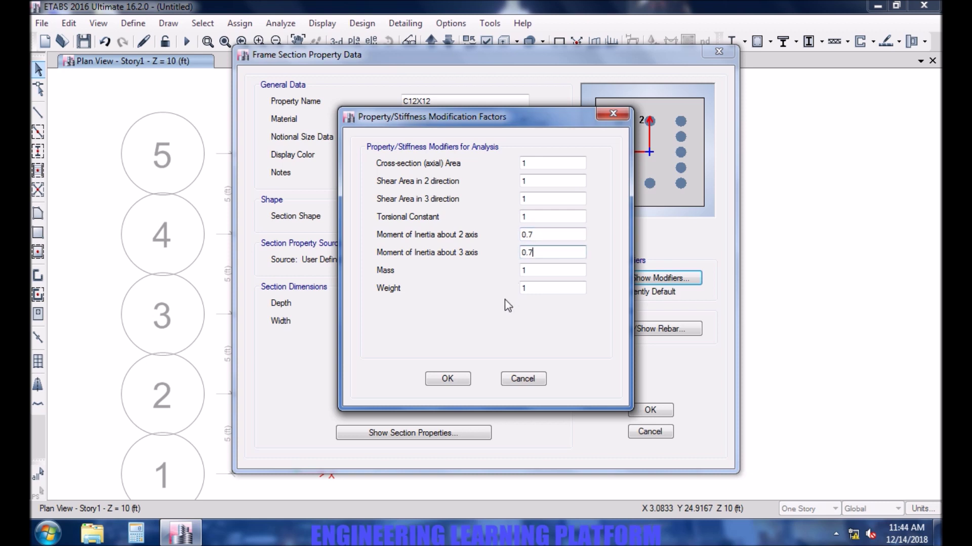
click(447, 379)
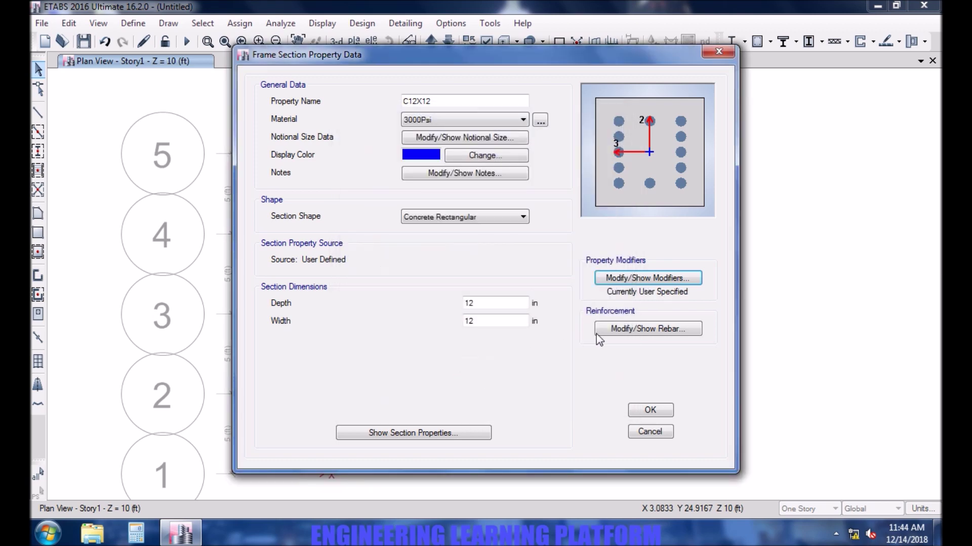
- Accept P-M2-M3 Design (Column) reinforcement for C12X12, save the section and finish the frame property definitions
click(618, 328)
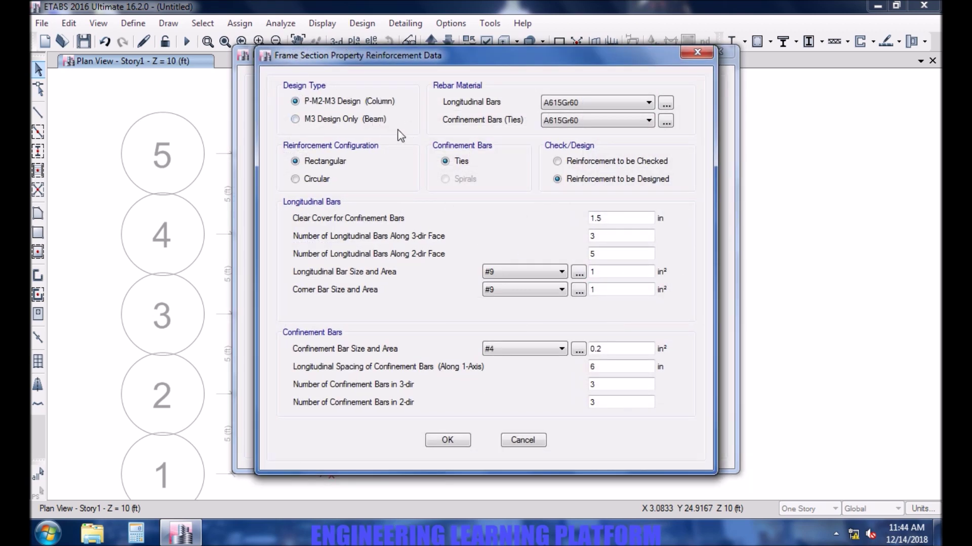
click(460, 446)
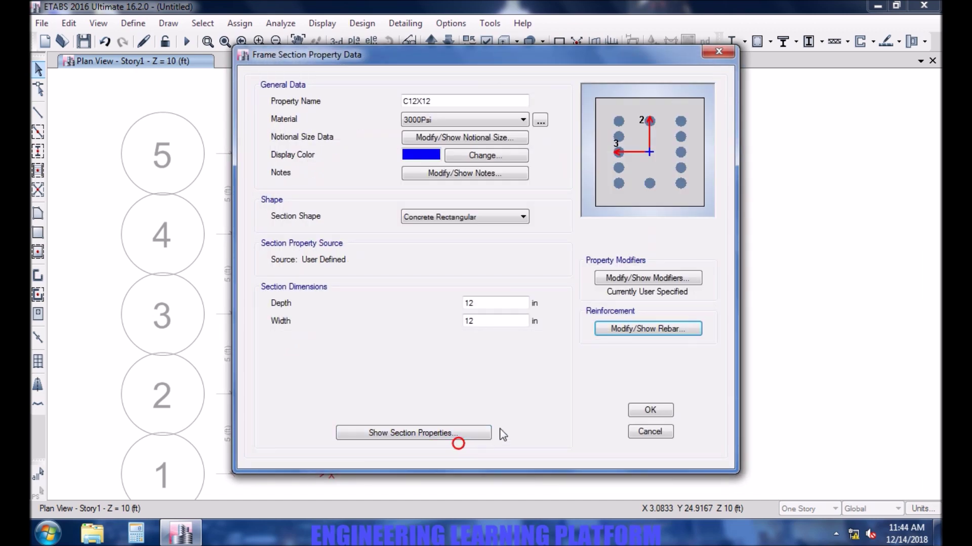
click(648, 412)
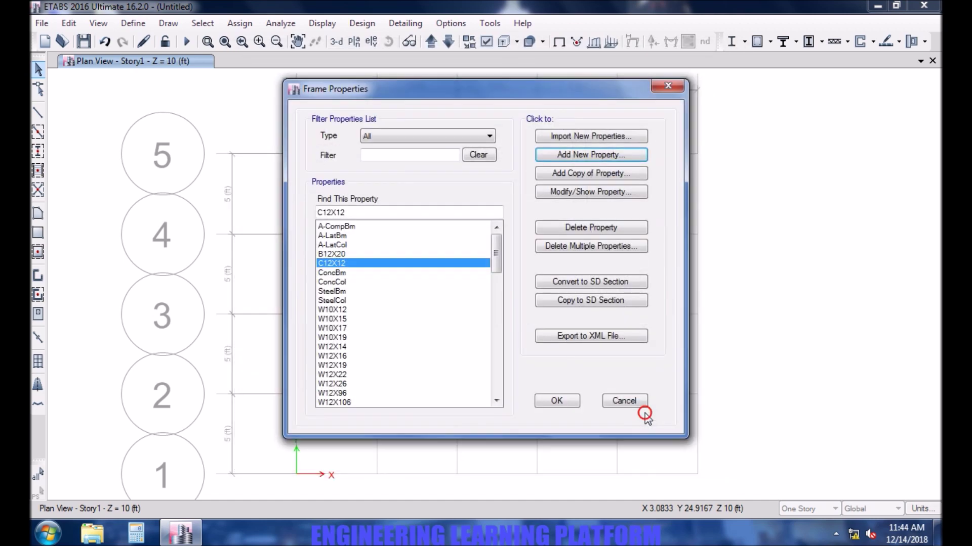
click(555, 405)
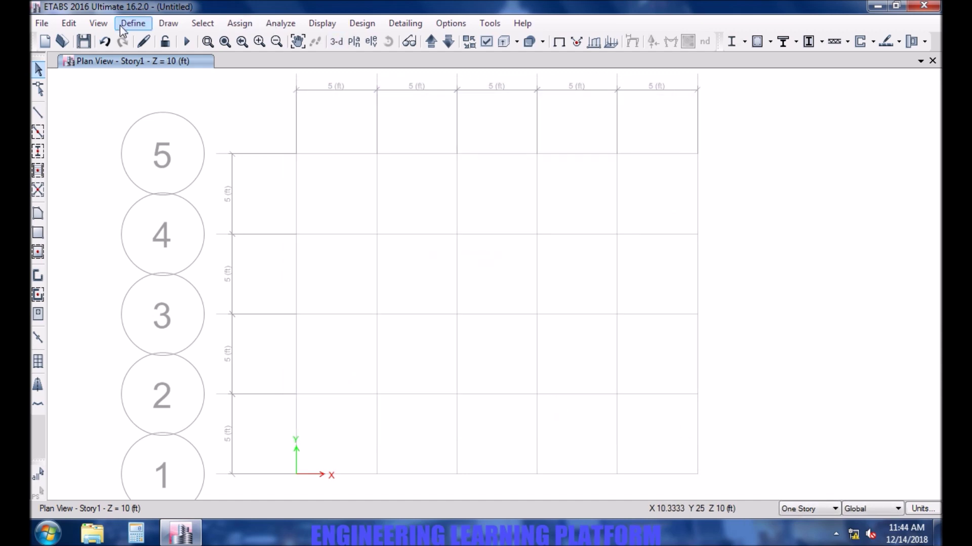
- Delete the Plank1 property from the slab property definitions
click(133, 23)
mouse_move(147, 67)
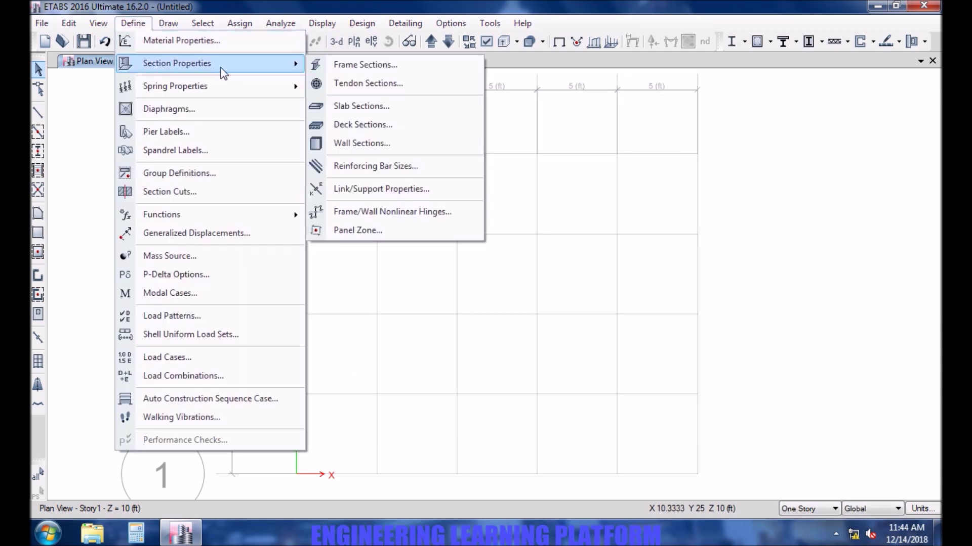
click(373, 105)
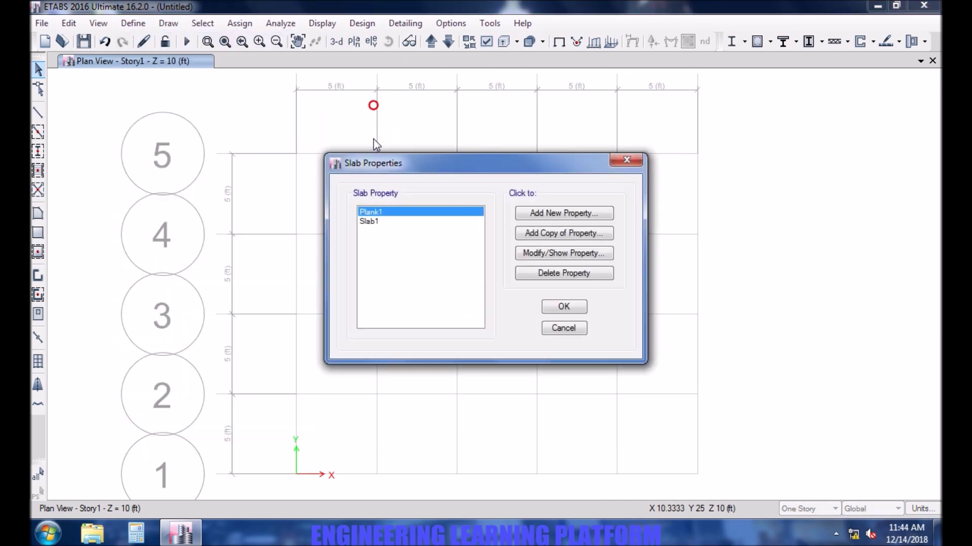
click(564, 272)
click(511, 315)
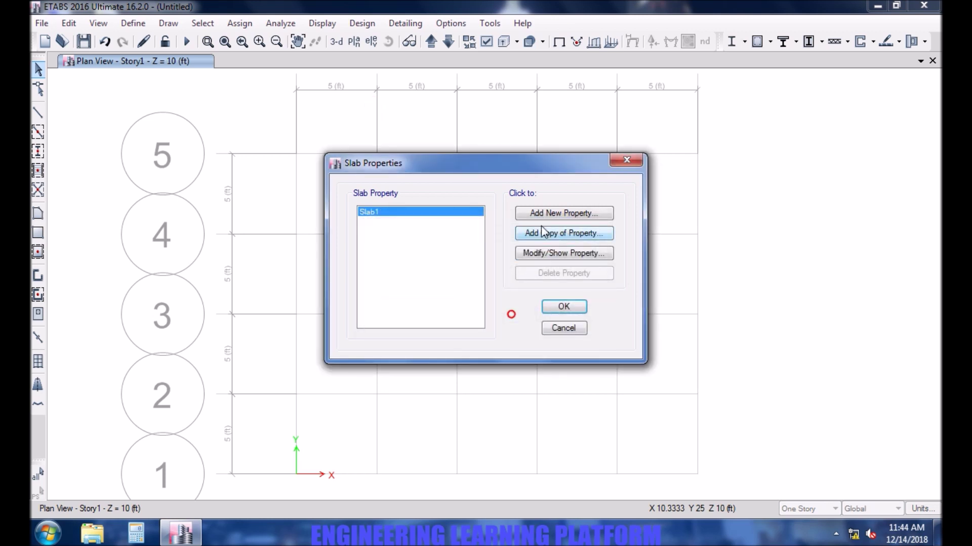
- Add a new slab property named SLAB 6INCH with 3000Psi as its material
click(551, 212)
drag(513, 115, 454, 115)
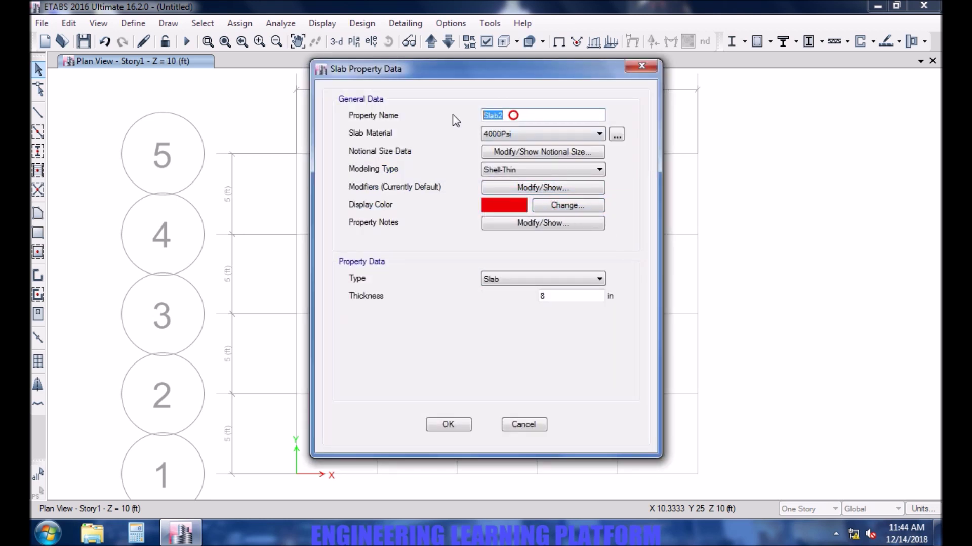
text(SL)
click(512, 135)
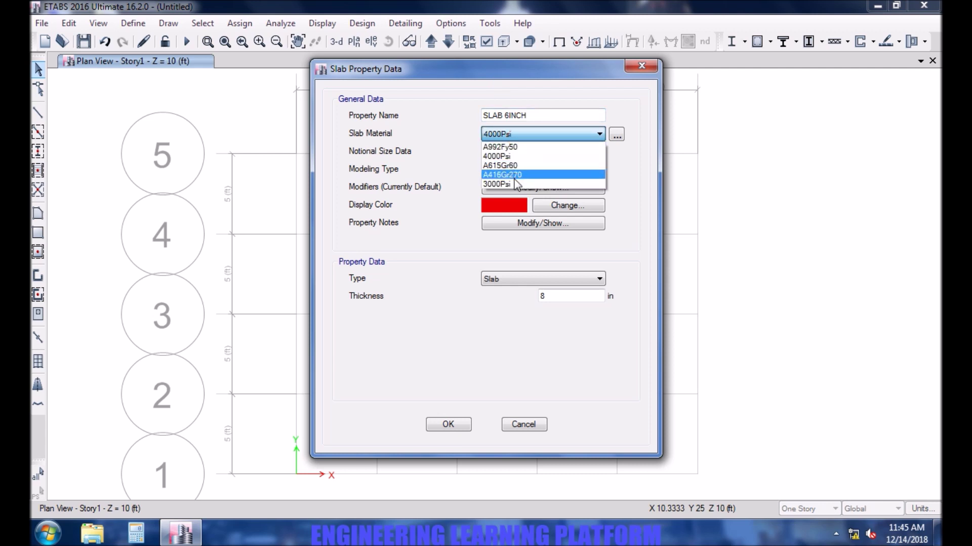
click(514, 184)
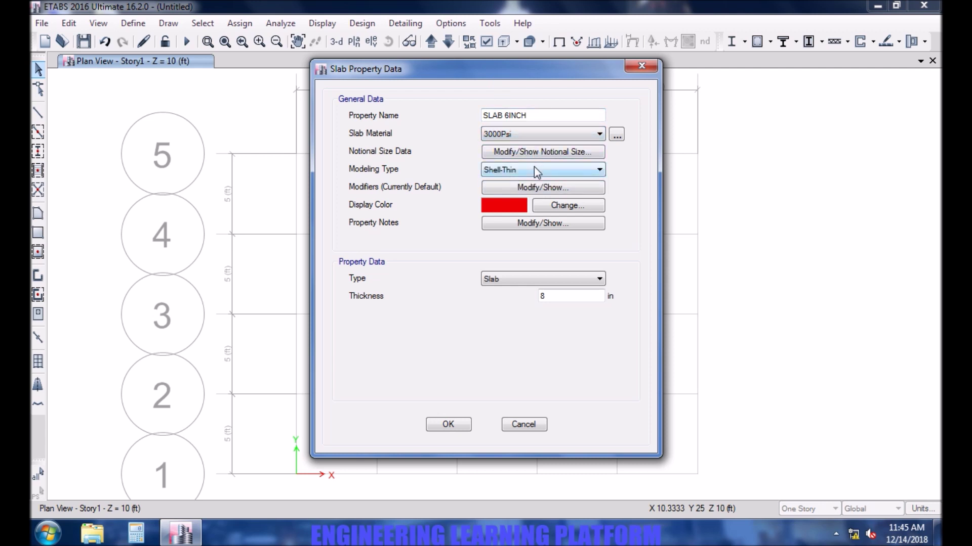
- Keep Shell-Thin as the SLAB 6INCH modeling type and set its thickness to 6 in
click(534, 167)
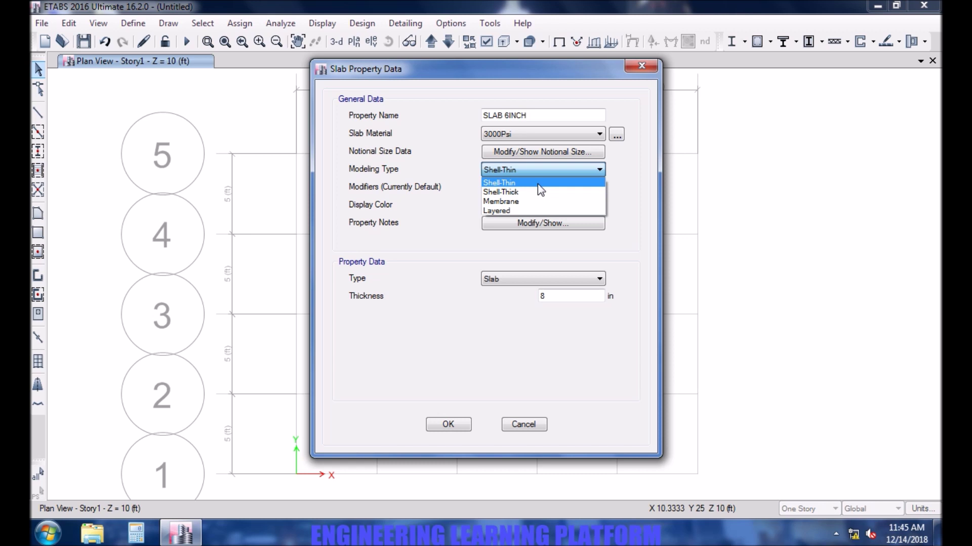
click(538, 185)
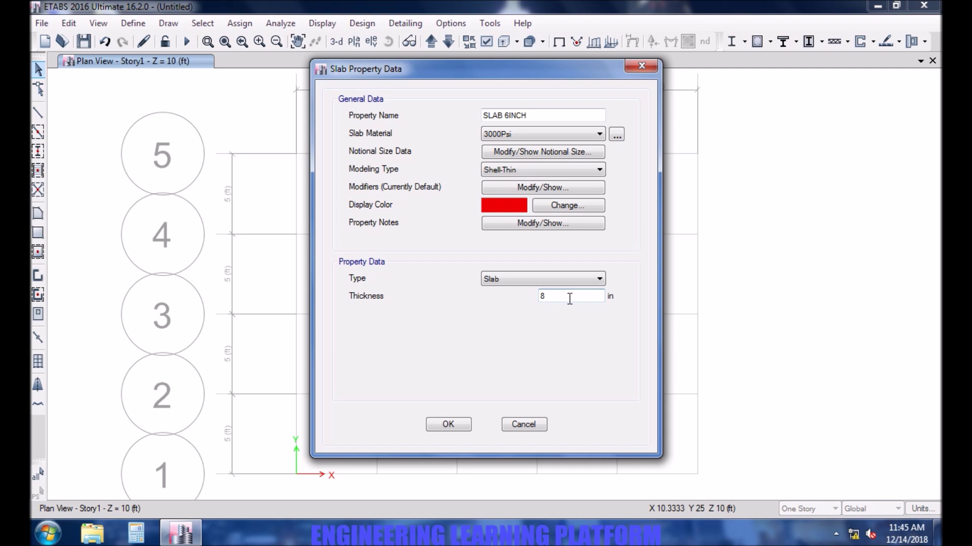
drag(564, 297, 534, 299)
text(6)
- Set the slab's bending m11, m22 and m12 stiffness modifiers to 0.25 each and save the slab property definitions
click(524, 186)
double_click(542, 219)
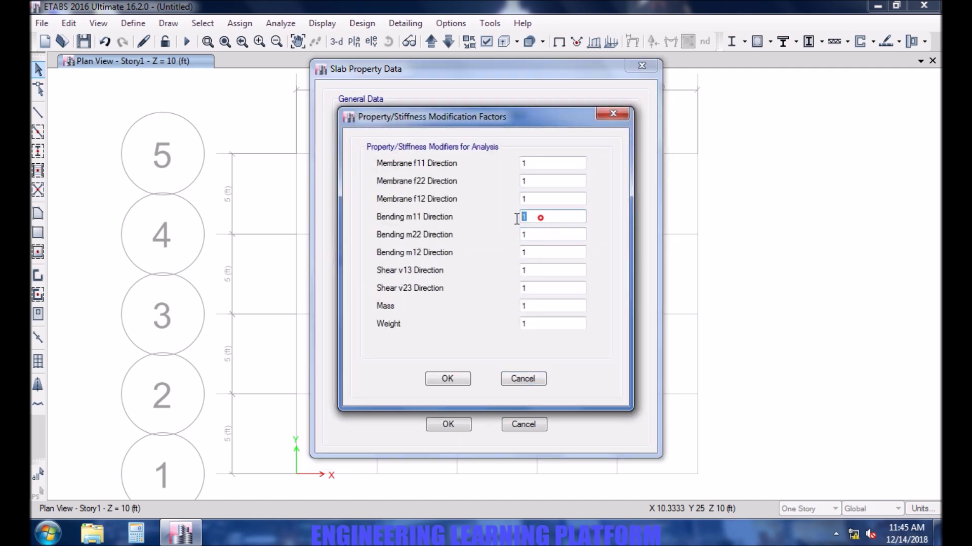
text(0.25)
double_click(519, 234)
text(0.25)
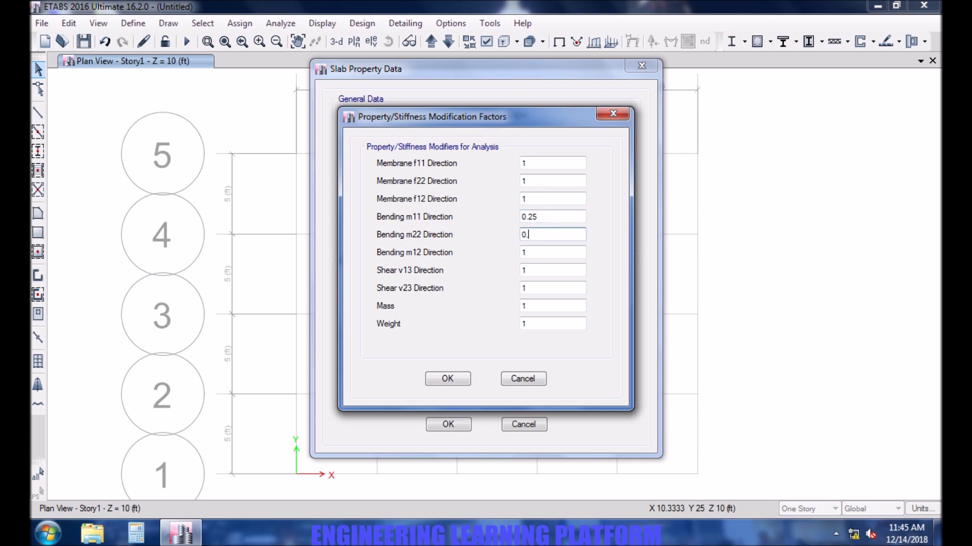
double_click(539, 252)
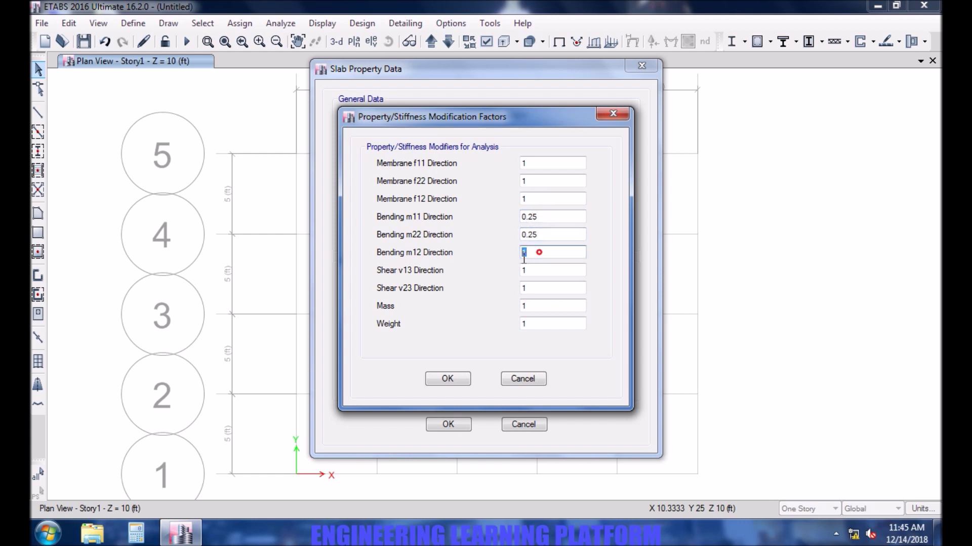
text(0.25)
click(453, 379)
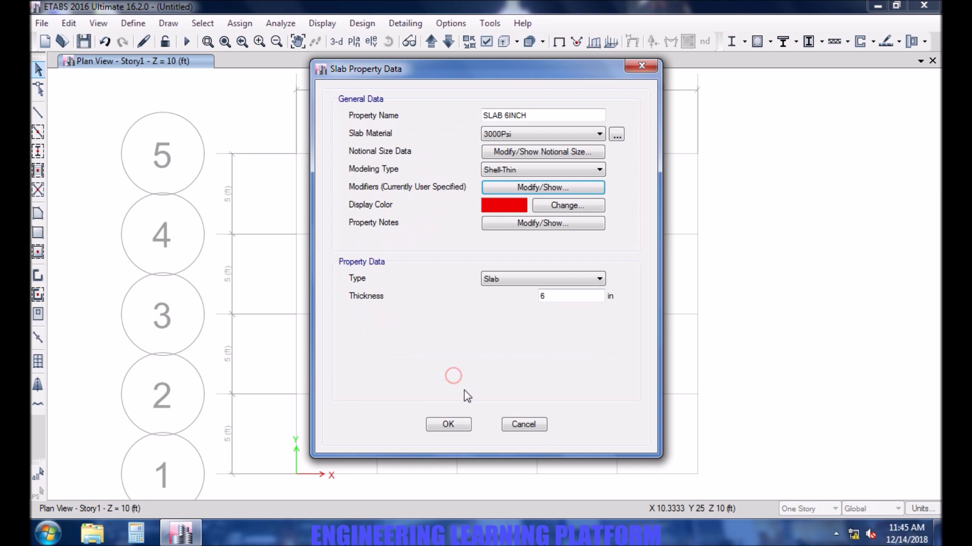
click(465, 427)
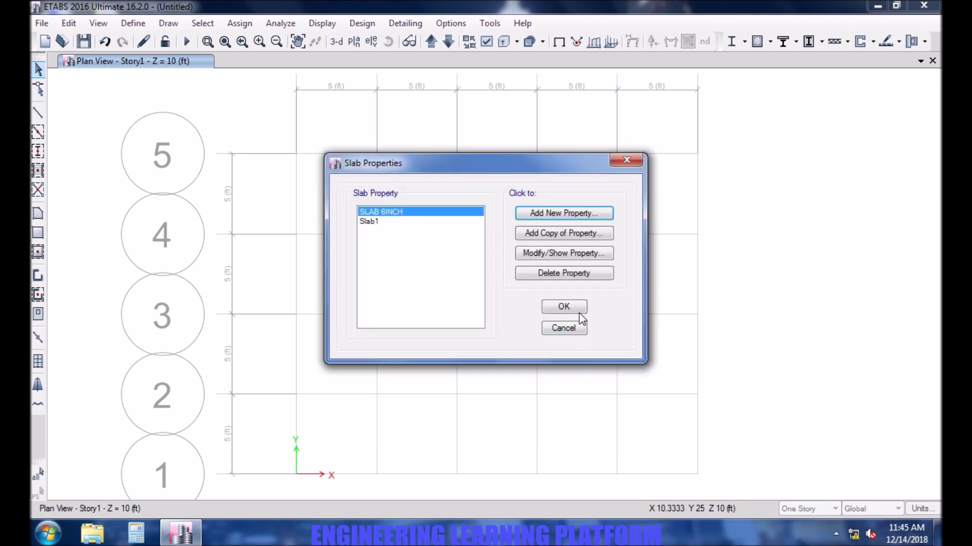
click(578, 311)
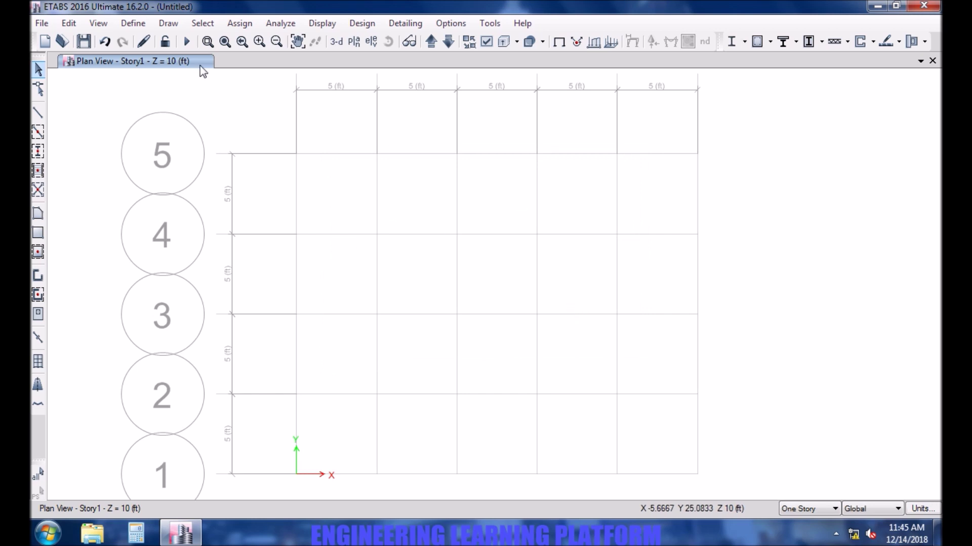
- Place C12X12 columns on grid lines 5 and 1 at grid lines B, D and F
click(38, 151)
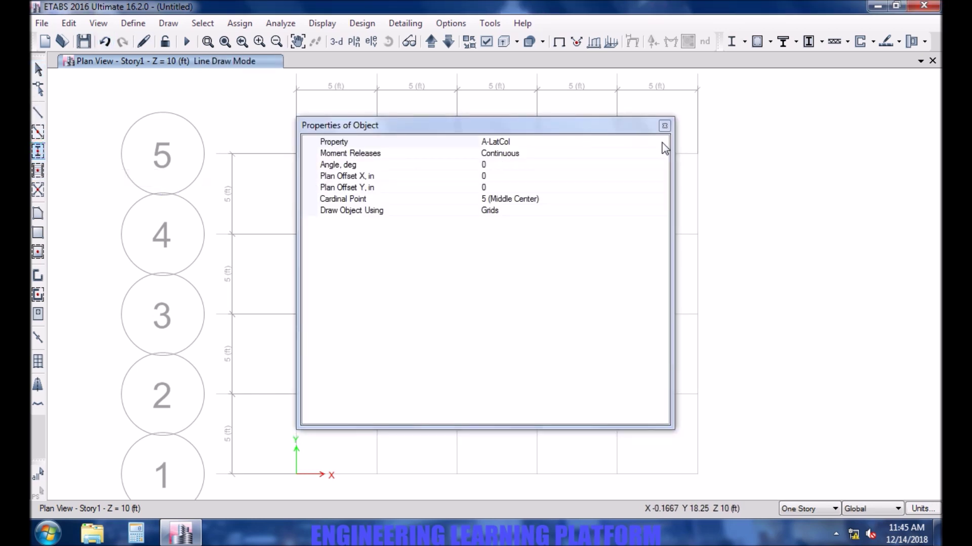
click(662, 142)
click(661, 142)
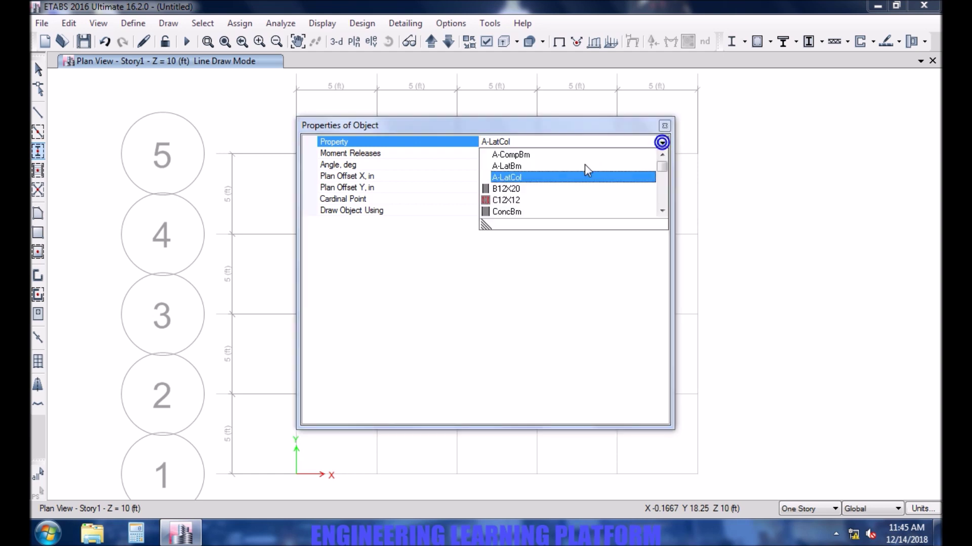
click(506, 200)
click(664, 125)
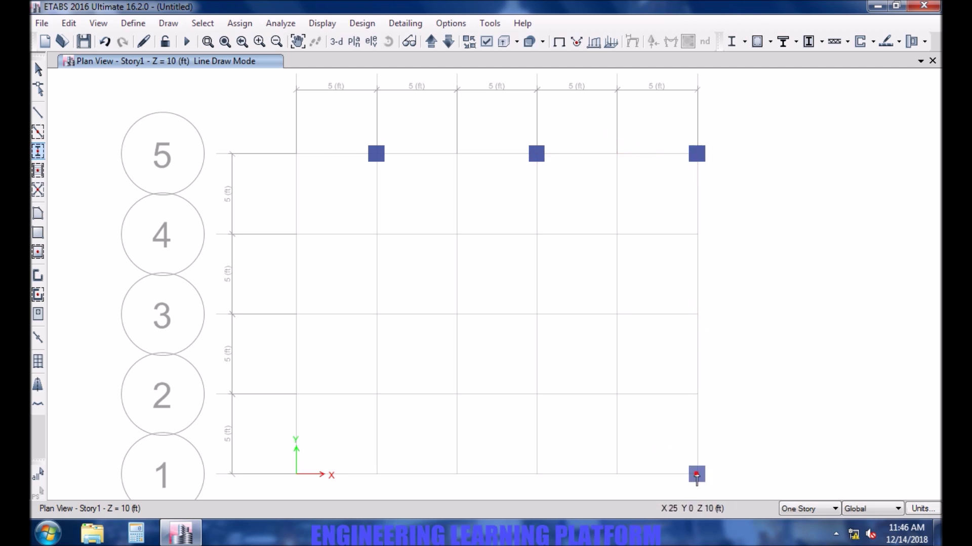
click(536, 474)
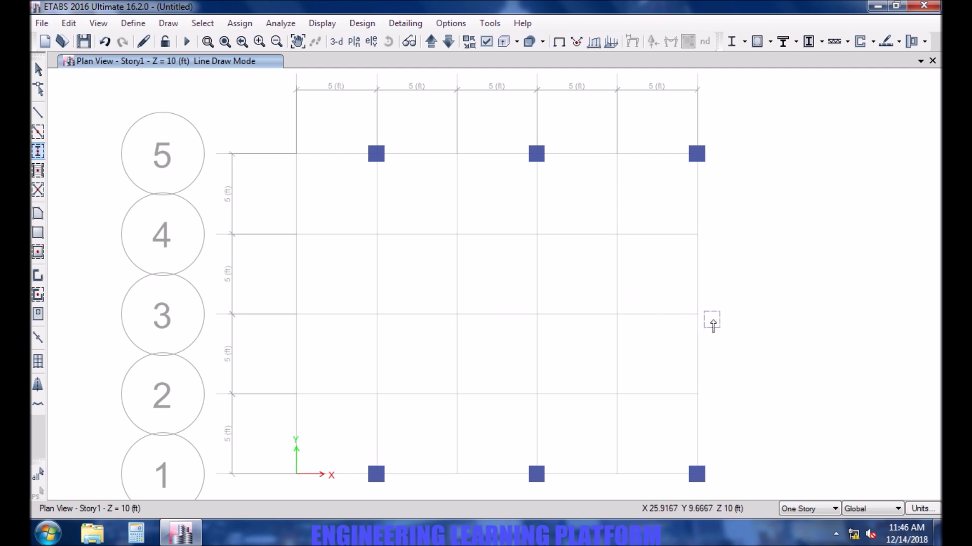
key(Escape)
- Draw B12X20 beams from column B5 through D5, F5, F1 and D1 to B1
click(40, 116)
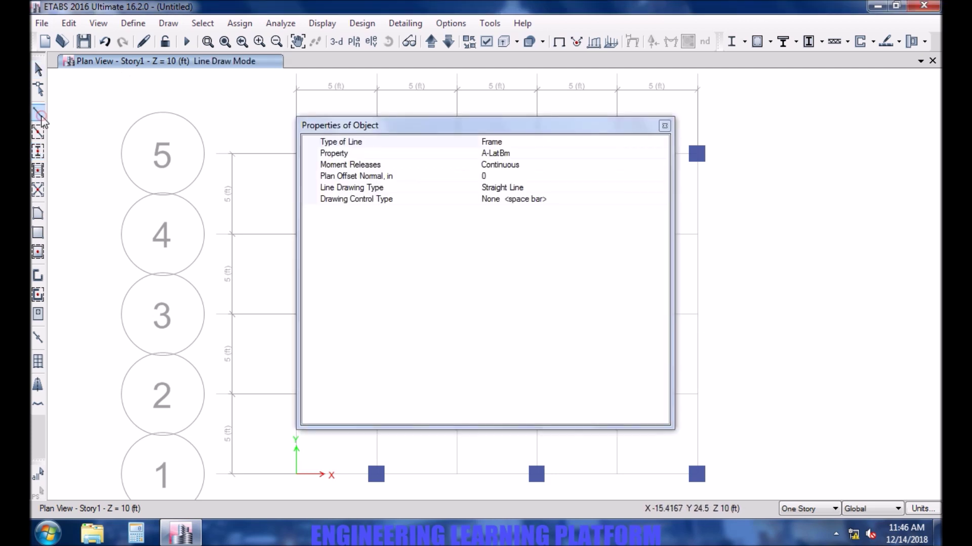
click(646, 155)
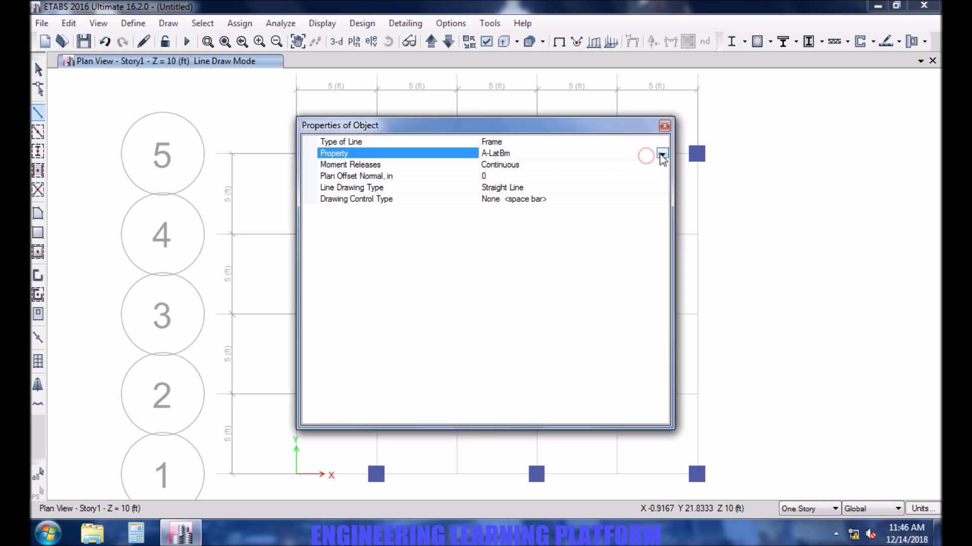
click(662, 154)
click(512, 201)
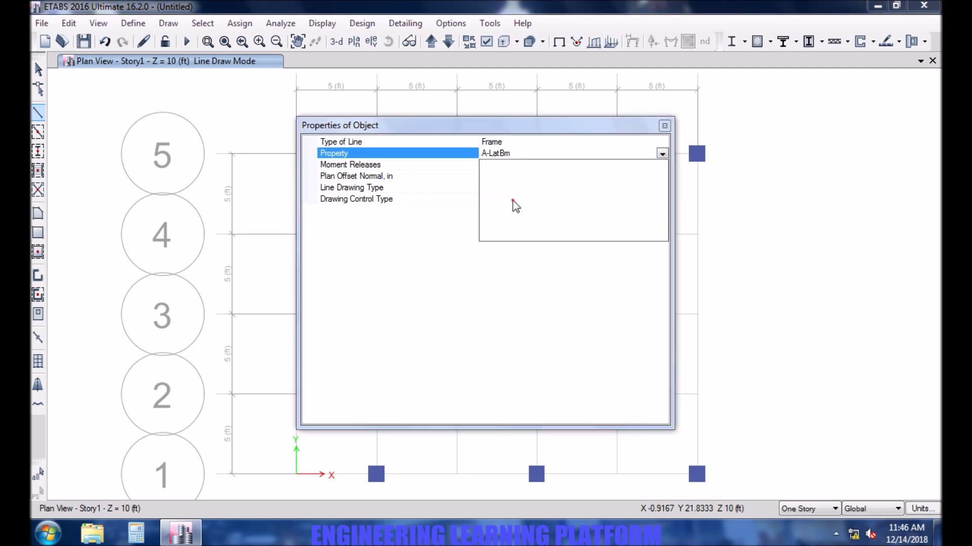
click(664, 126)
click(376, 153)
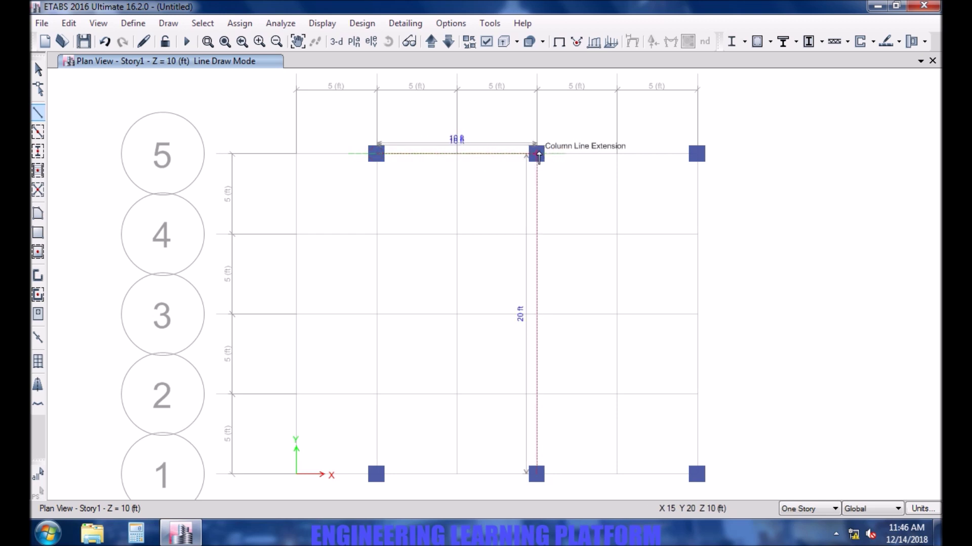
click(537, 153)
click(696, 153)
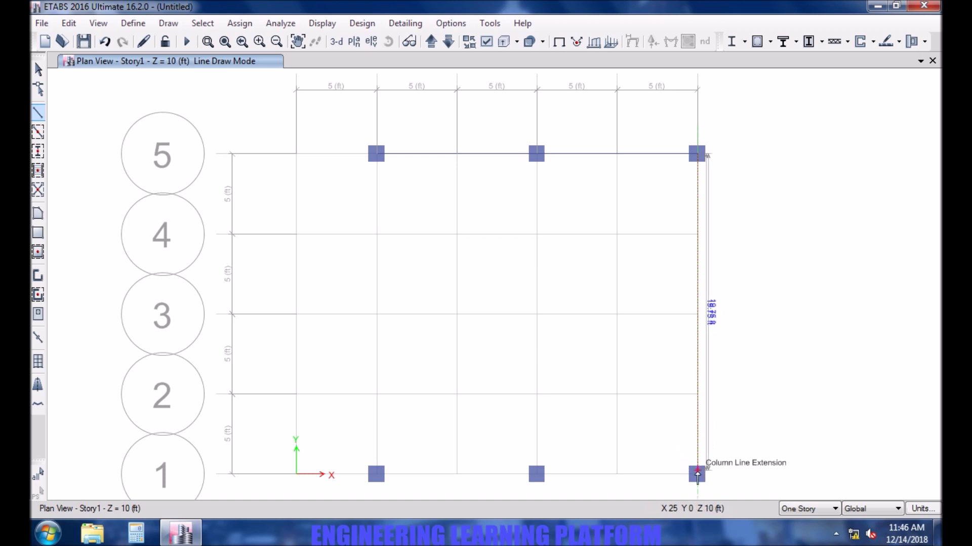
click(697, 474)
click(536, 474)
click(375, 475)
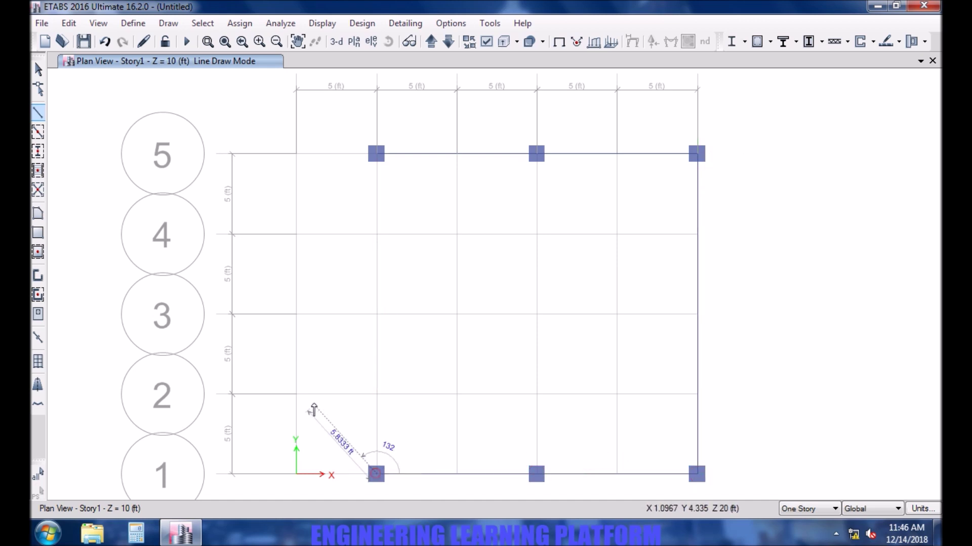
- Continue the perimeter beams from column B1 through grid points A2 and A4 to column B5
click(297, 395)
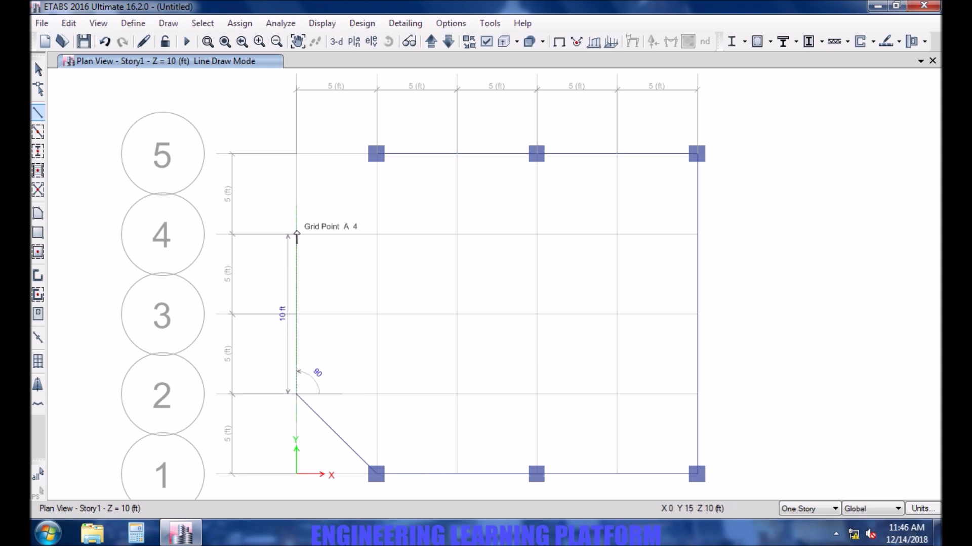
click(297, 234)
click(376, 154)
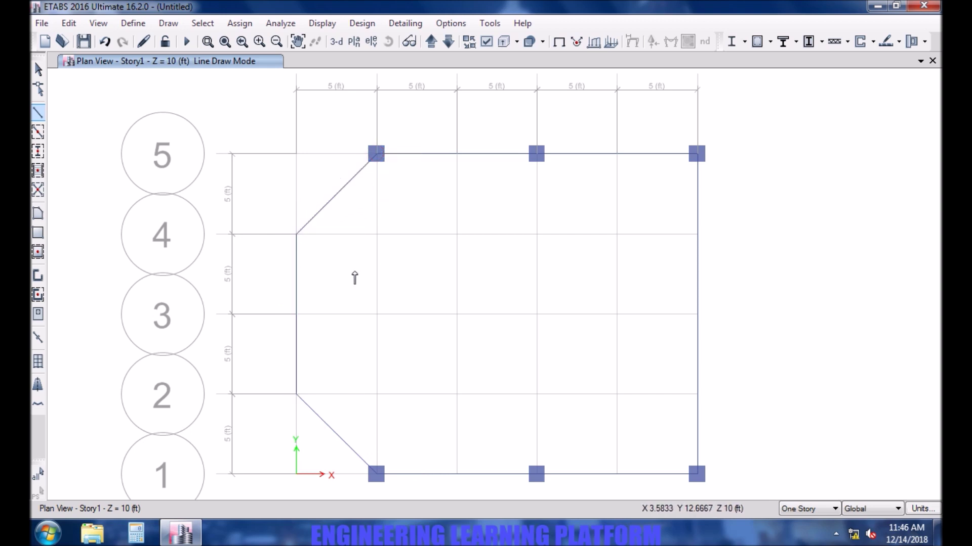
- Draw interior beams along grid line 3 from A to F and along grid line D from 5 through 3 to 1
click(297, 315)
click(297, 314)
click(697, 315)
key(Escape)
click(536, 153)
click(537, 314)
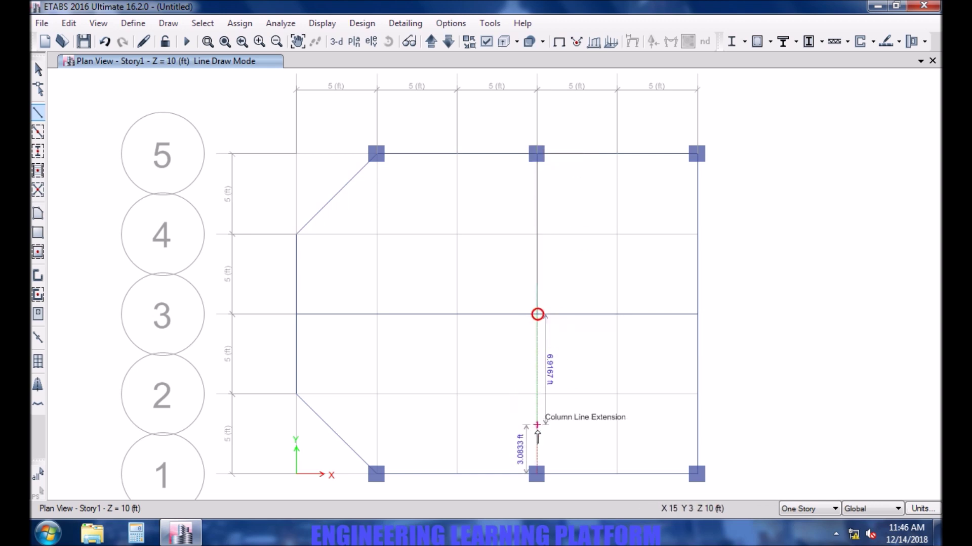
click(536, 474)
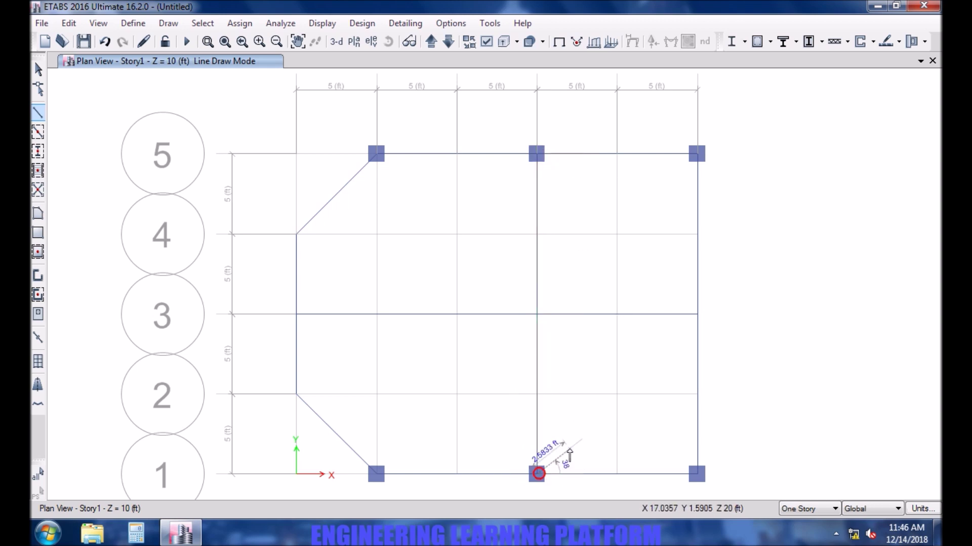
key(Escape)
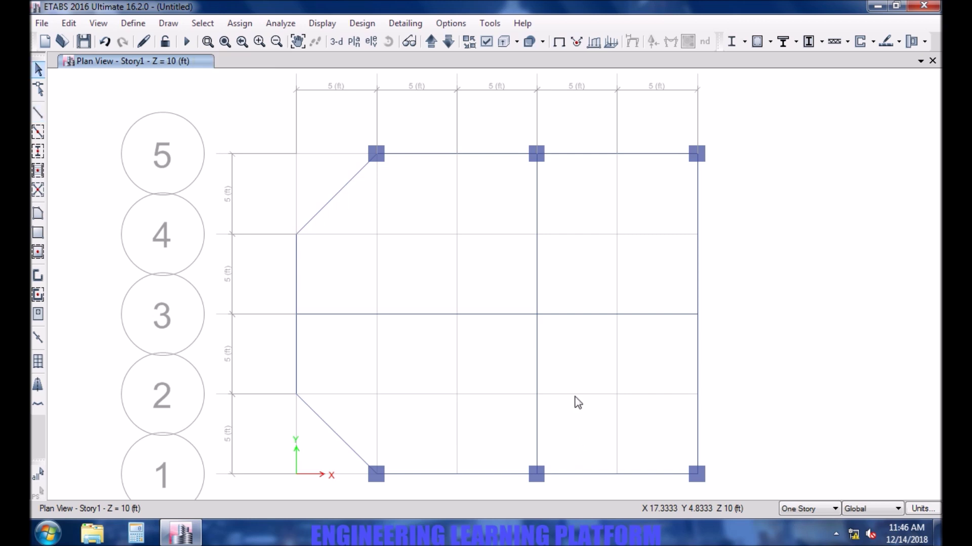
- Draw a SLAB 6INCH floor panel with corners at grid points A4, B5, D5, D3 and A3
click(38, 214)
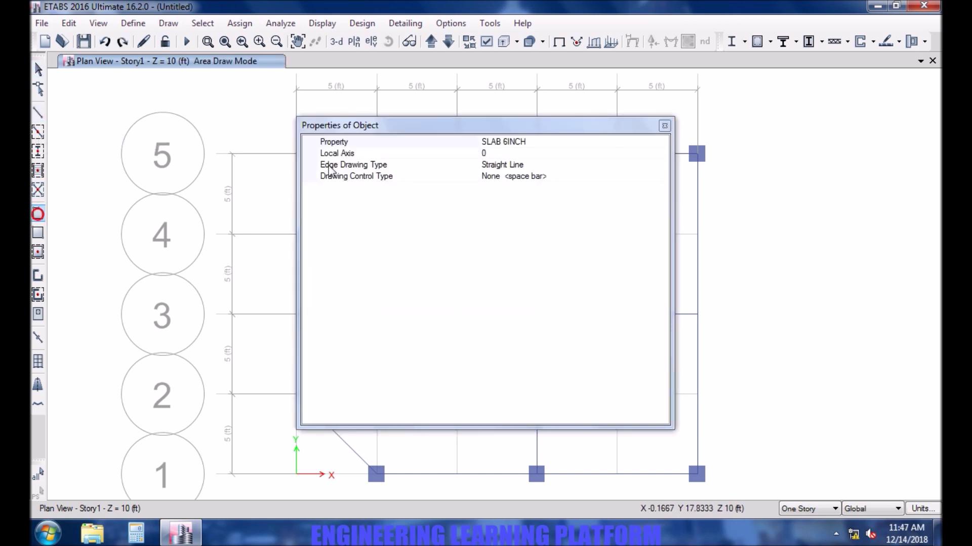
click(664, 126)
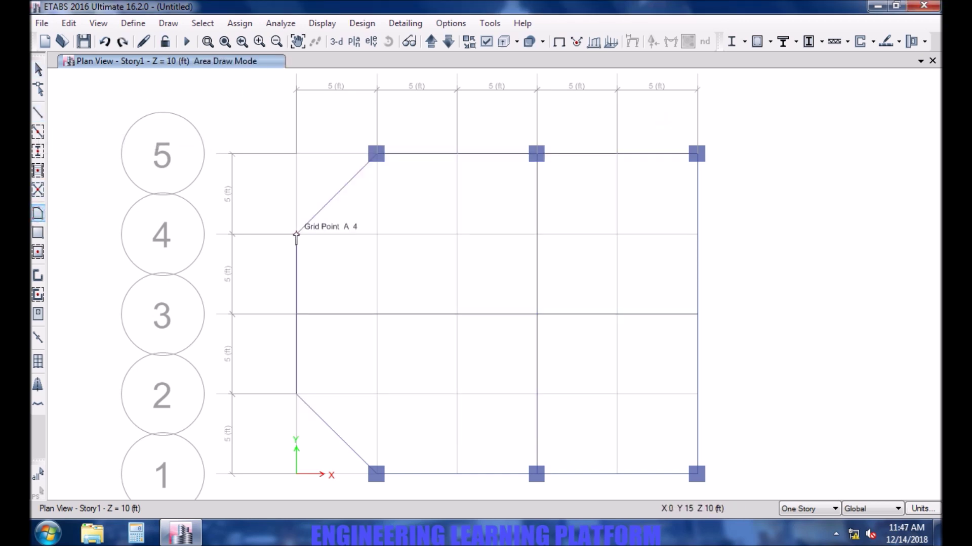
click(297, 235)
click(376, 153)
click(536, 153)
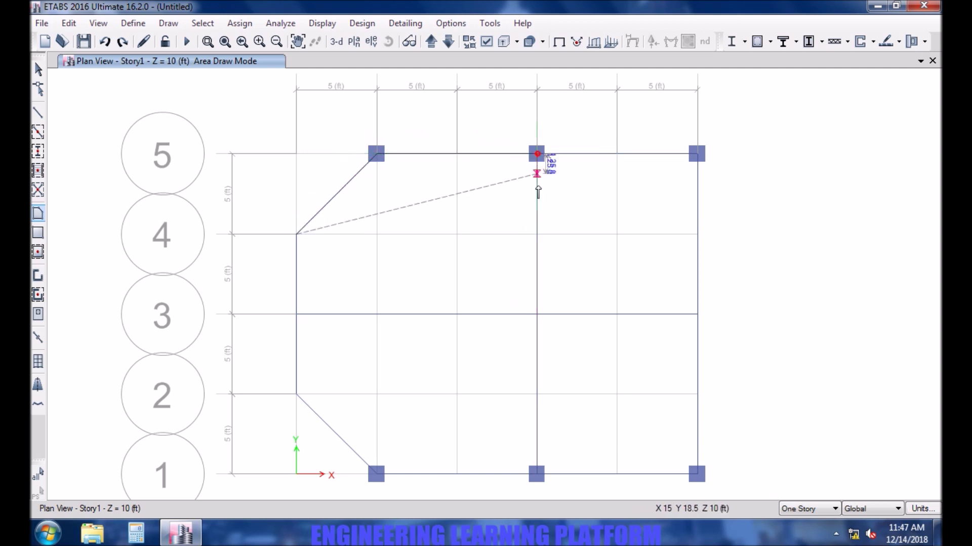
click(536, 314)
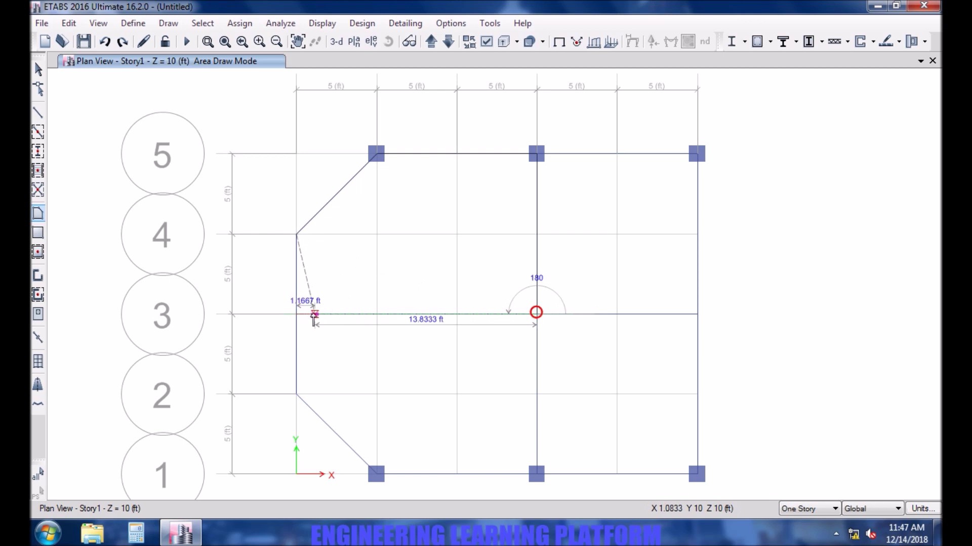
click(298, 314)
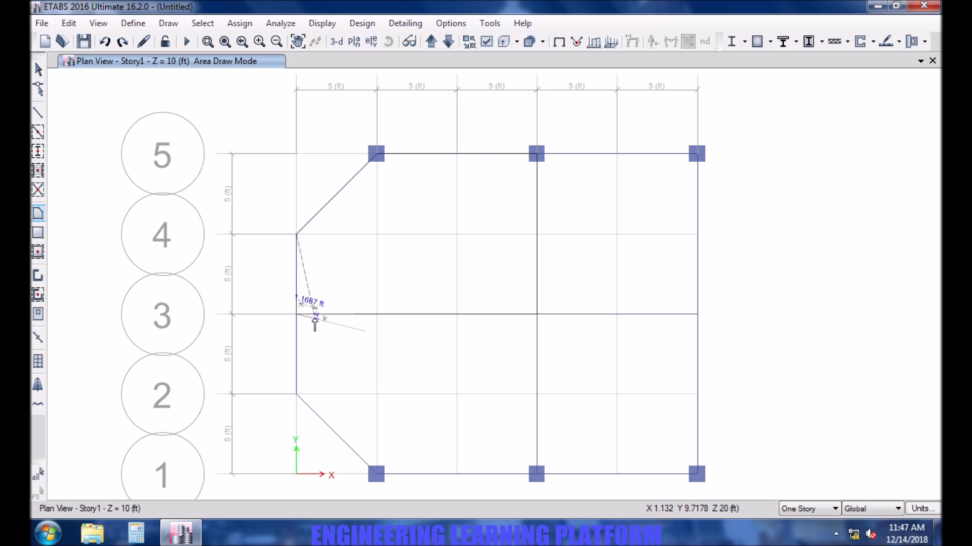
key(Return)
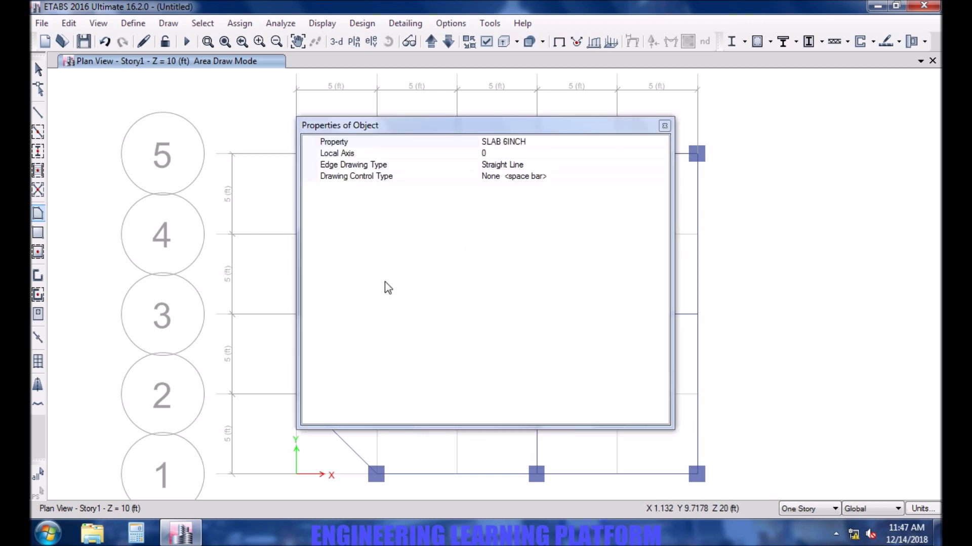
- Draw a SLAB 6INCH floor panel with corners at grid points D5, F5, F3 and D3
click(665, 126)
click(537, 154)
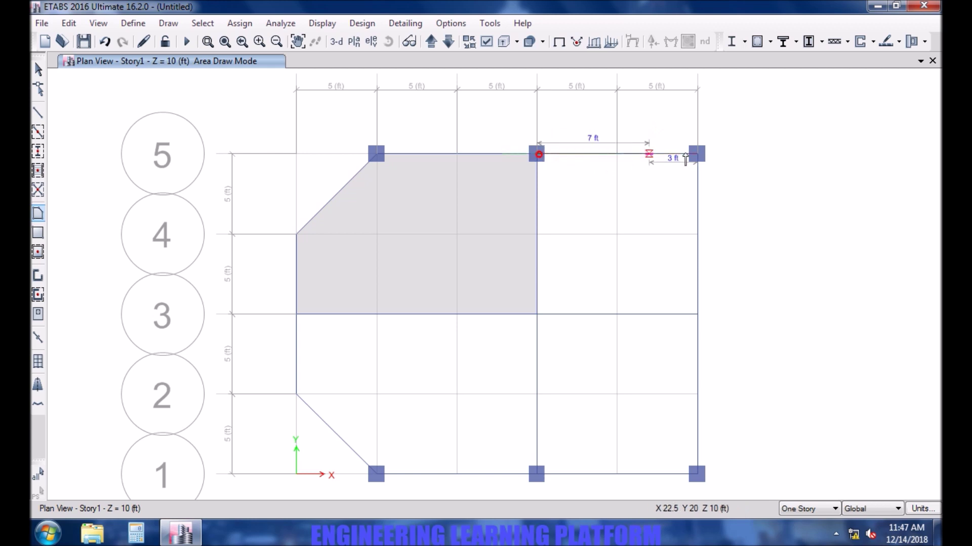
click(696, 153)
click(697, 314)
click(538, 315)
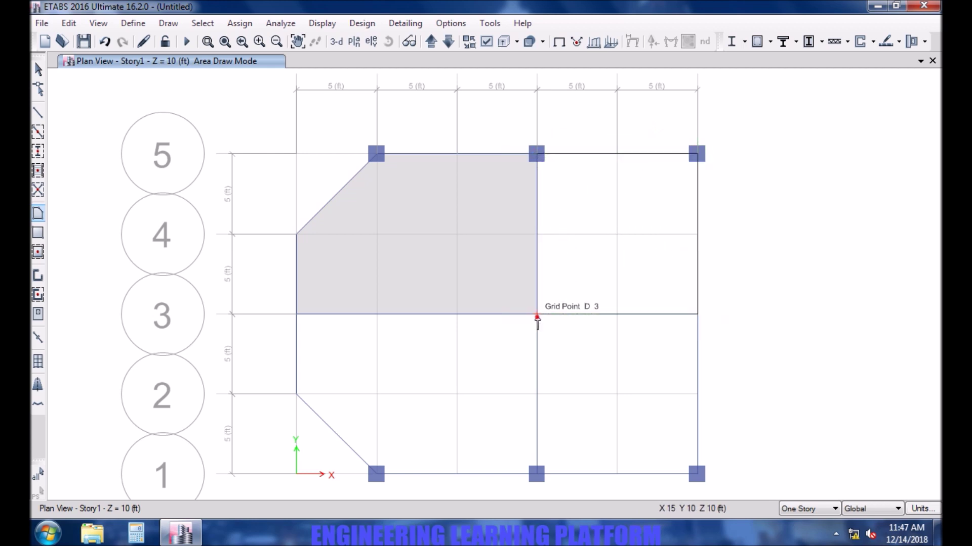
key(Return)
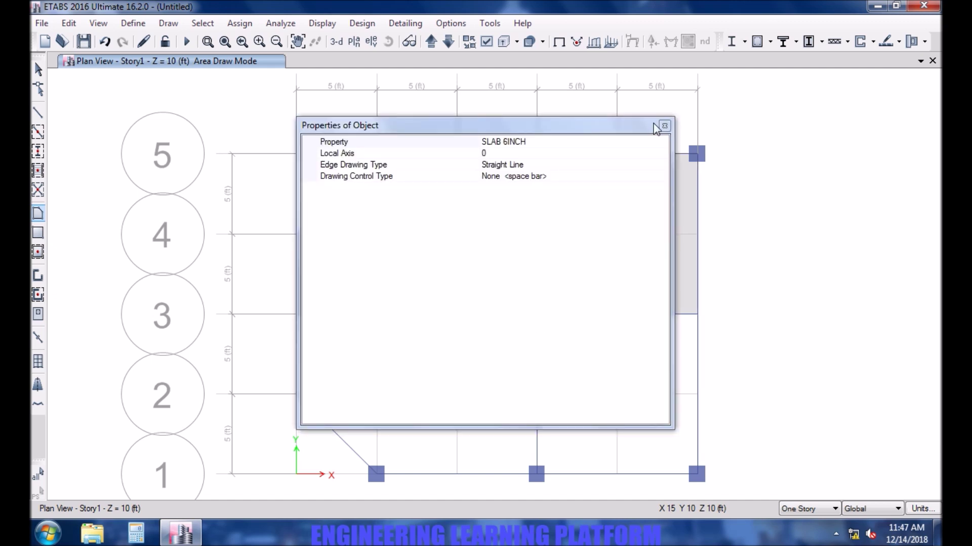
- Draw a SLAB 6INCH floor panel with corners at grid points A3, D3, D1, B1 and A2
click(664, 126)
click(296, 314)
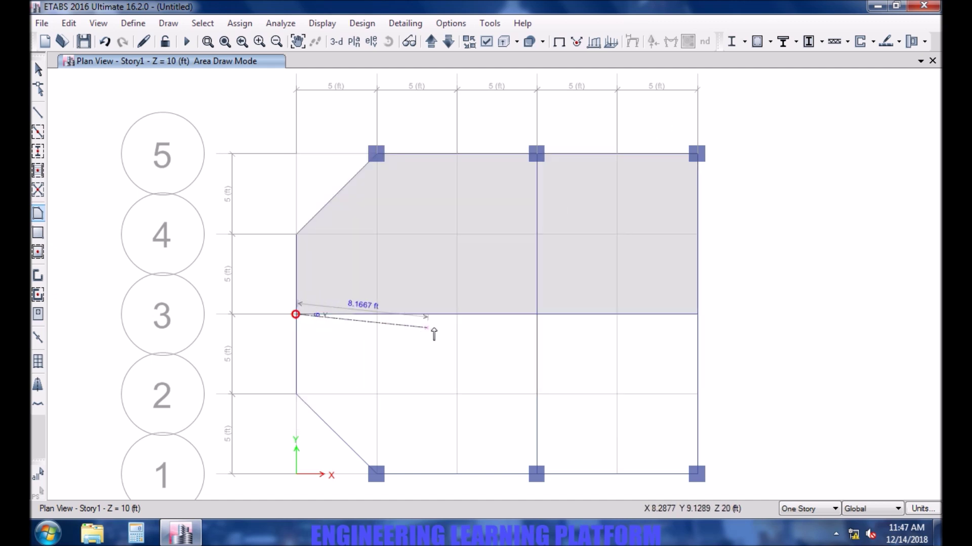
click(536, 315)
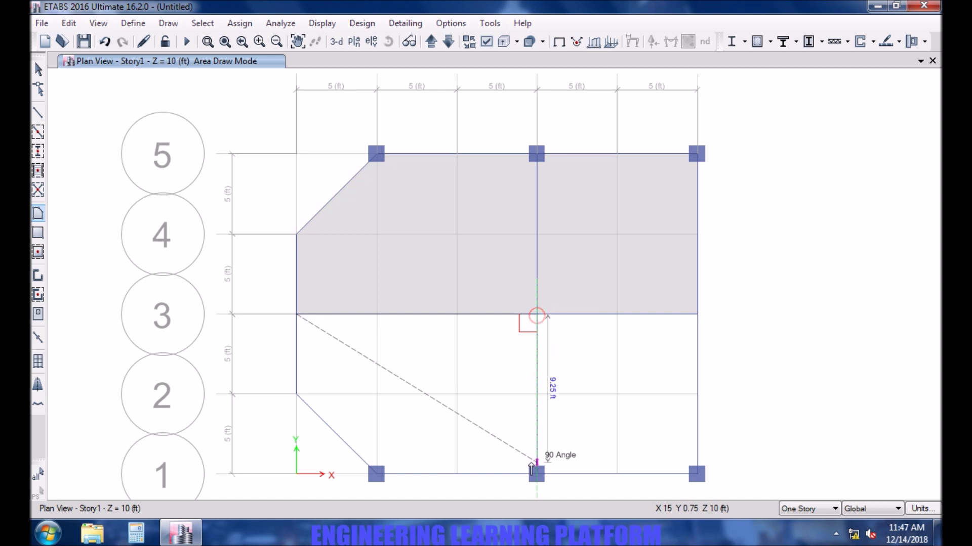
click(538, 476)
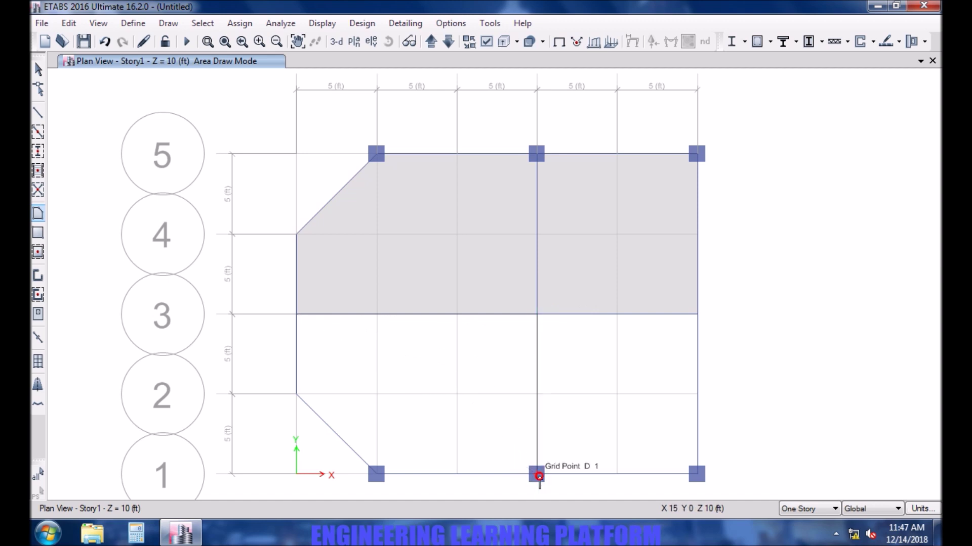
click(376, 476)
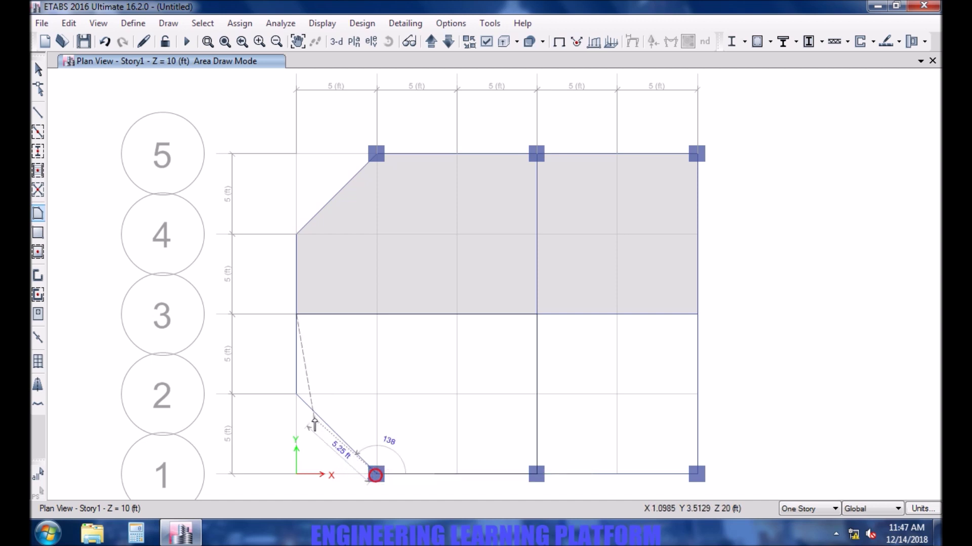
click(295, 396)
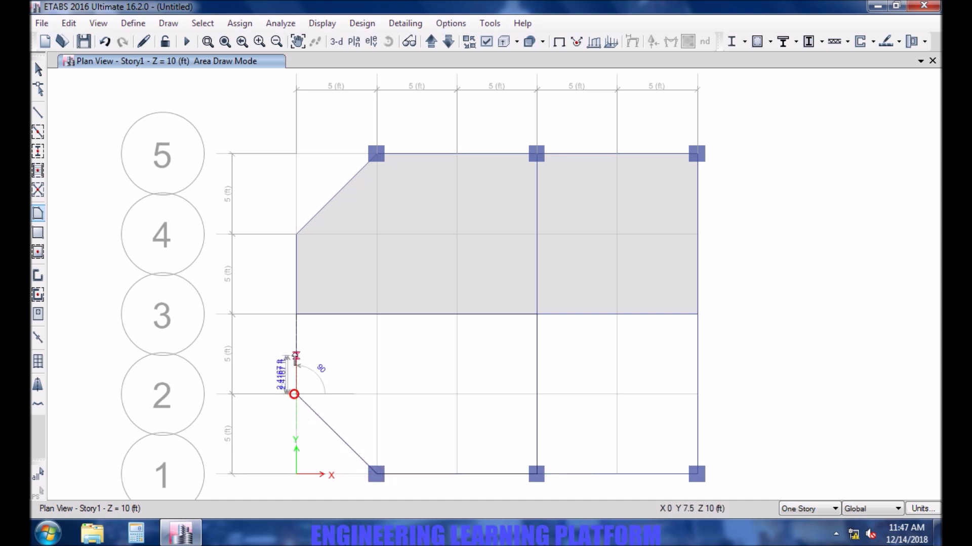
double_click(295, 315)
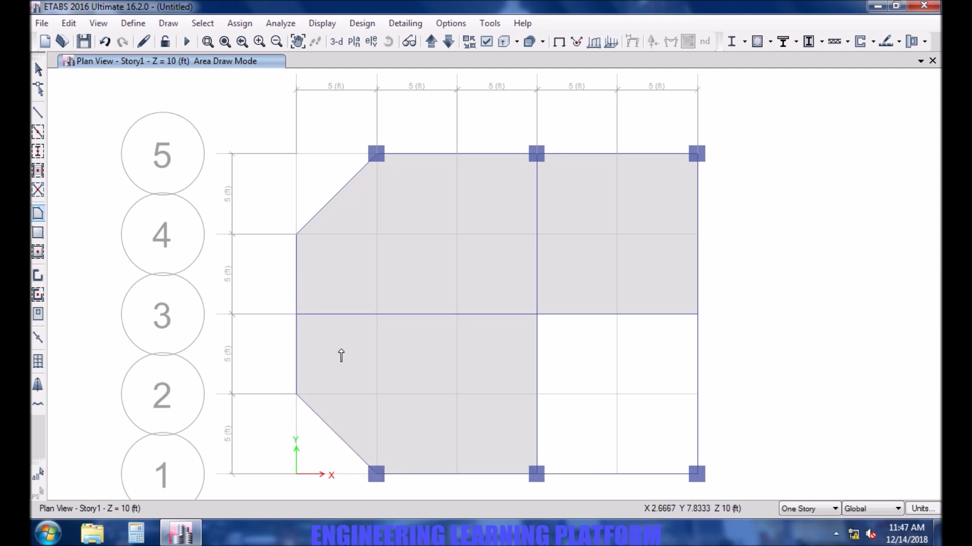
- Draw the last SLAB 6INCH floor panel with corners at D3, F3, F1 and D1, and leave the area drawing mode
scroll(563, 346, up, 4)
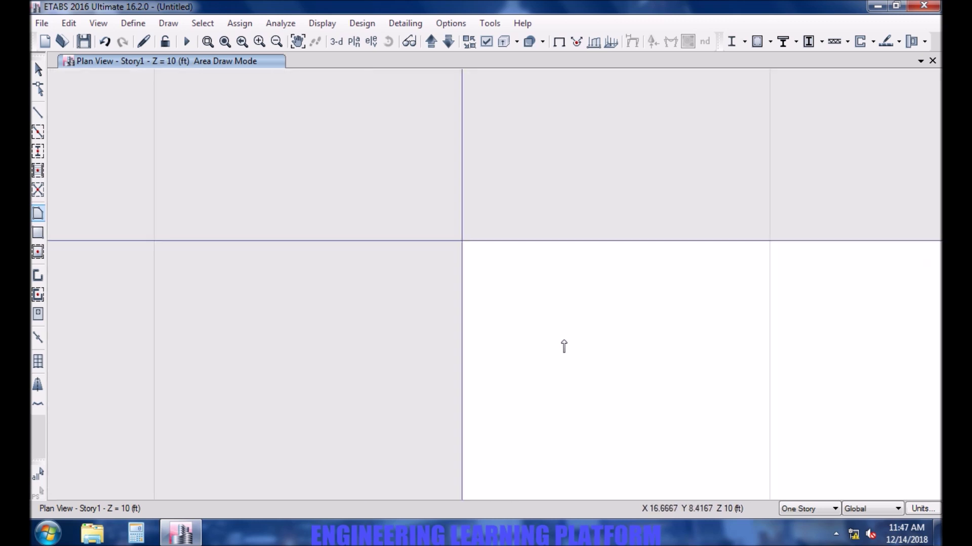
mouse_move(616, 358)
middle_down()
mouse_move(508, 235)
mouse_move(398, 188)
middle_up()
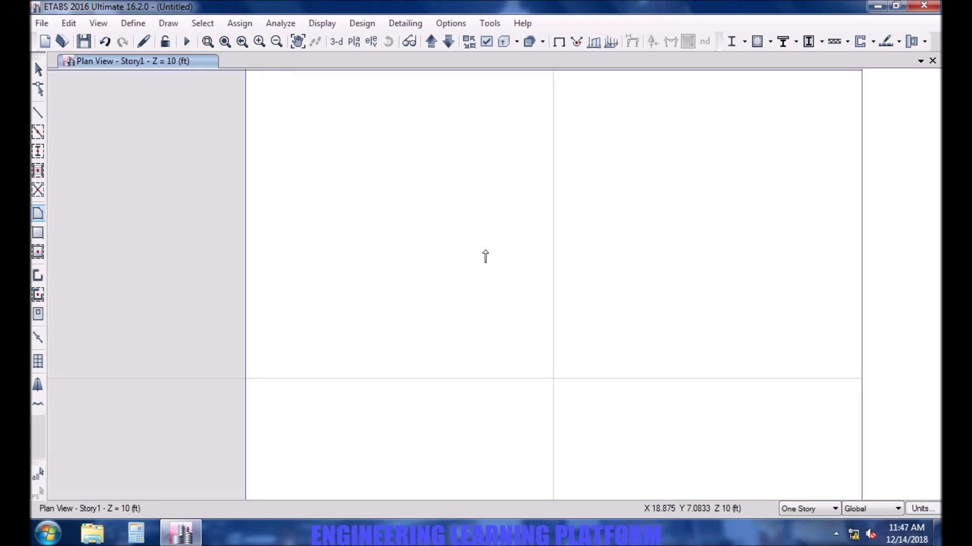
scroll(485, 256, down, 2)
middle_drag(486, 256, 501, 293)
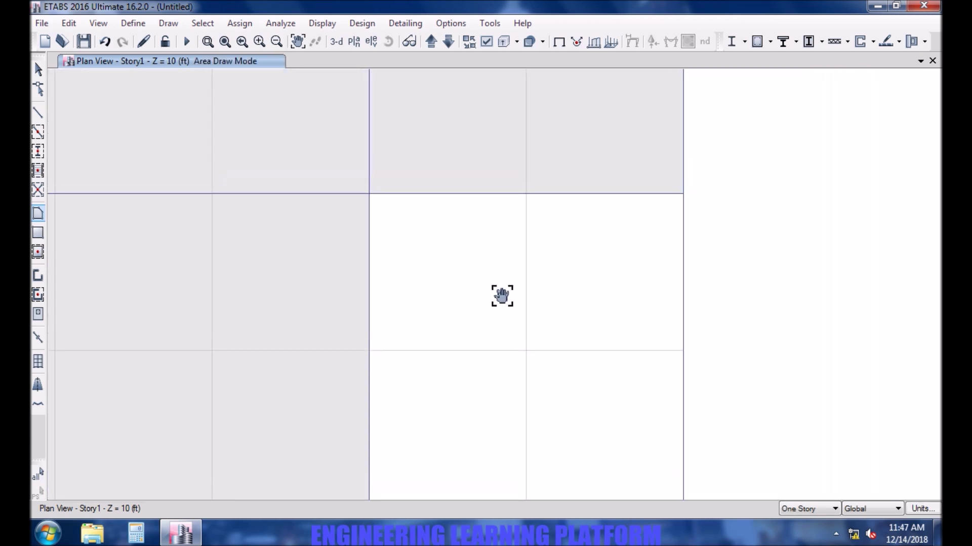
click(369, 195)
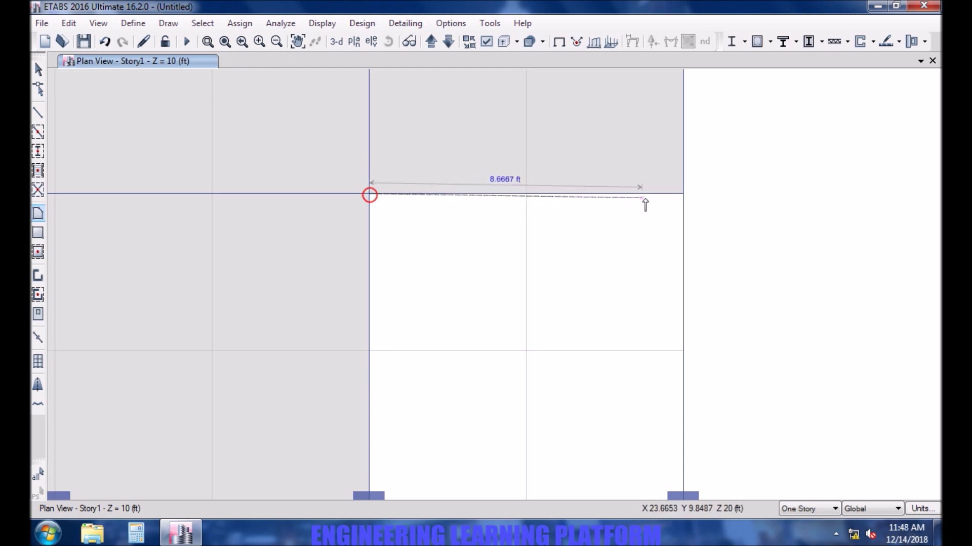
click(685, 194)
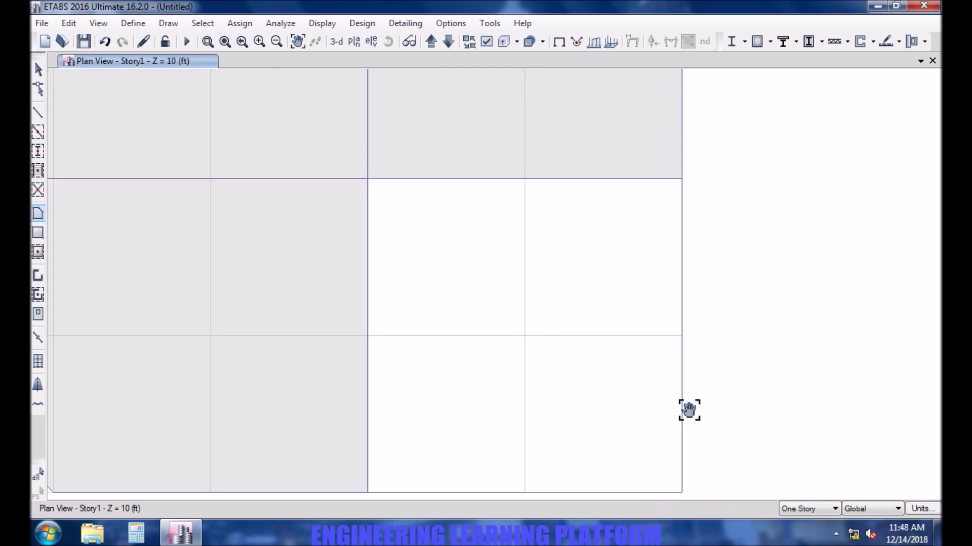
click(681, 491)
click(368, 490)
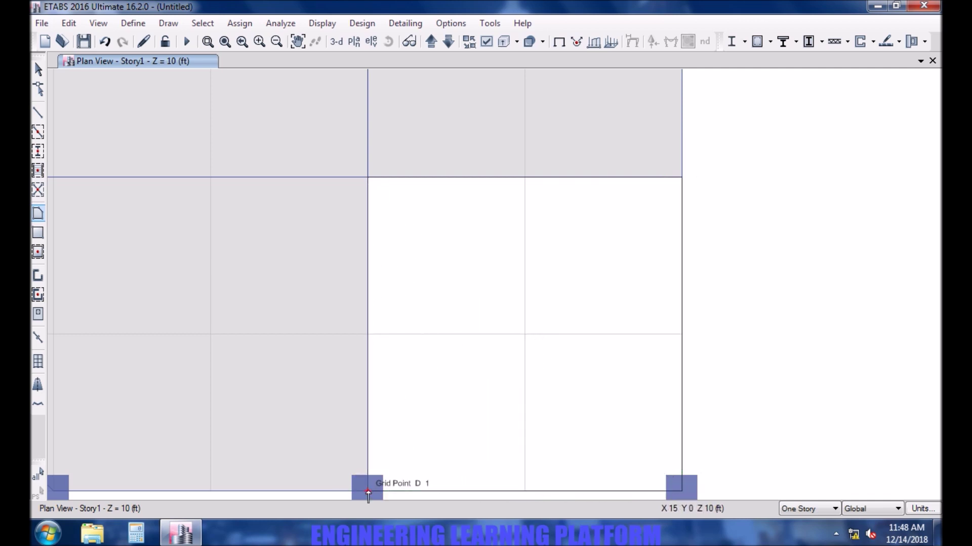
key(Return)
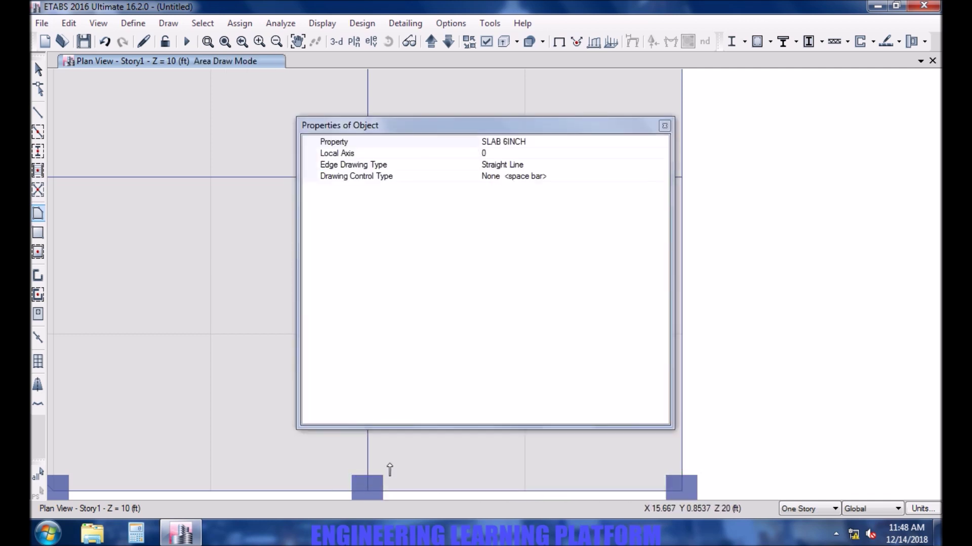
click(663, 130)
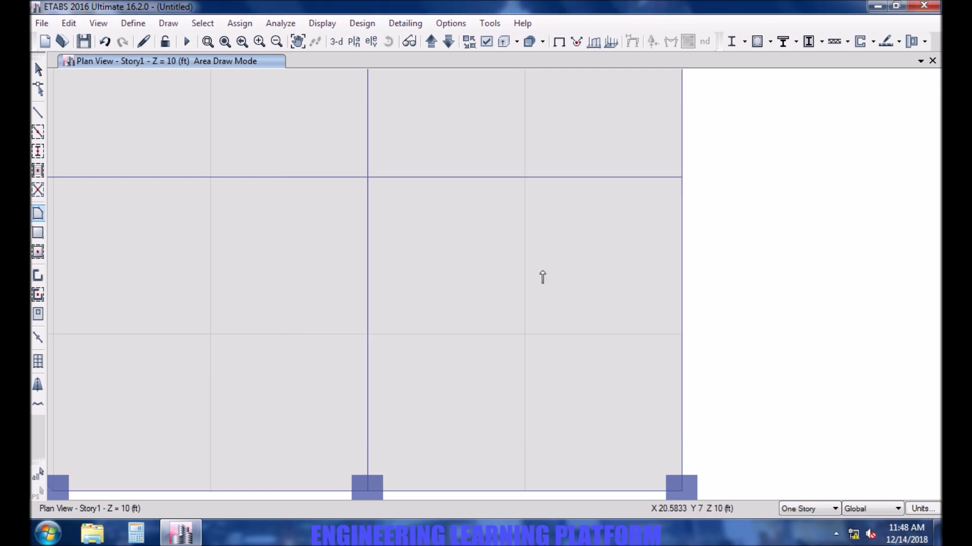
key(Escape)
- Examine the slab panel edges along grid line 3 from D to F and the overall floor plan
mouse_move(479, 253)
middle_down()
mouse_move(716, 386)
mouse_move(601, 353)
mouse_move(567, 359)
middle_up()
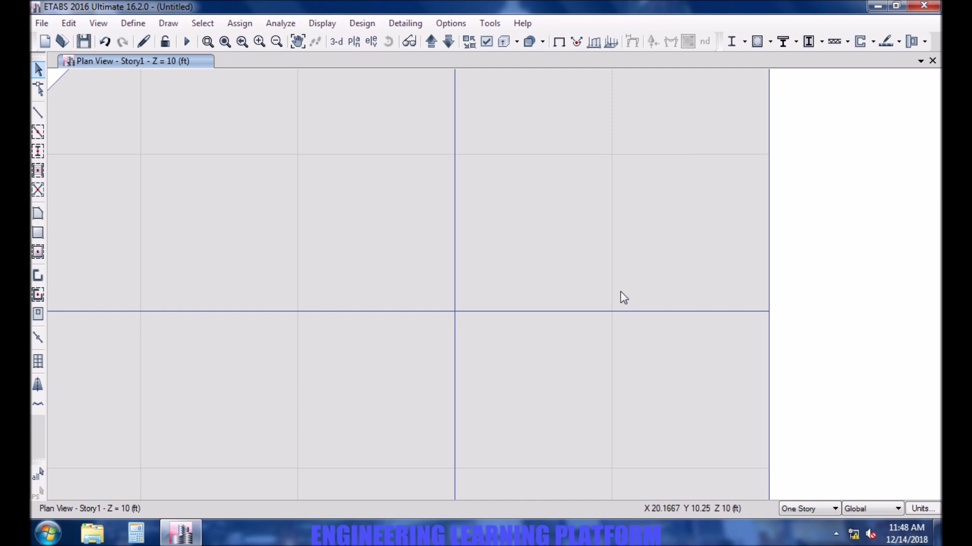
scroll(265, 303, up, 3)
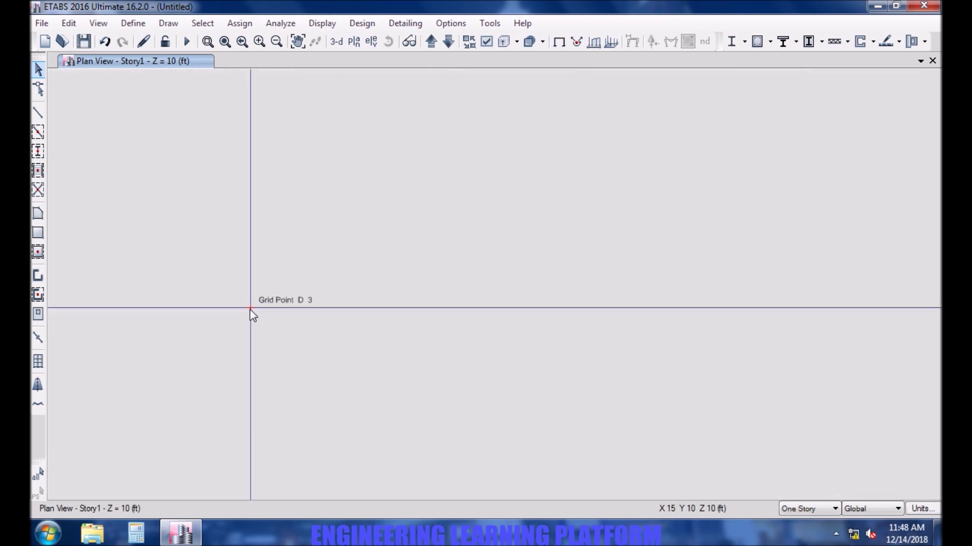
click(250, 308)
middle_drag(865, 422, 830, 359)
click(766, 278)
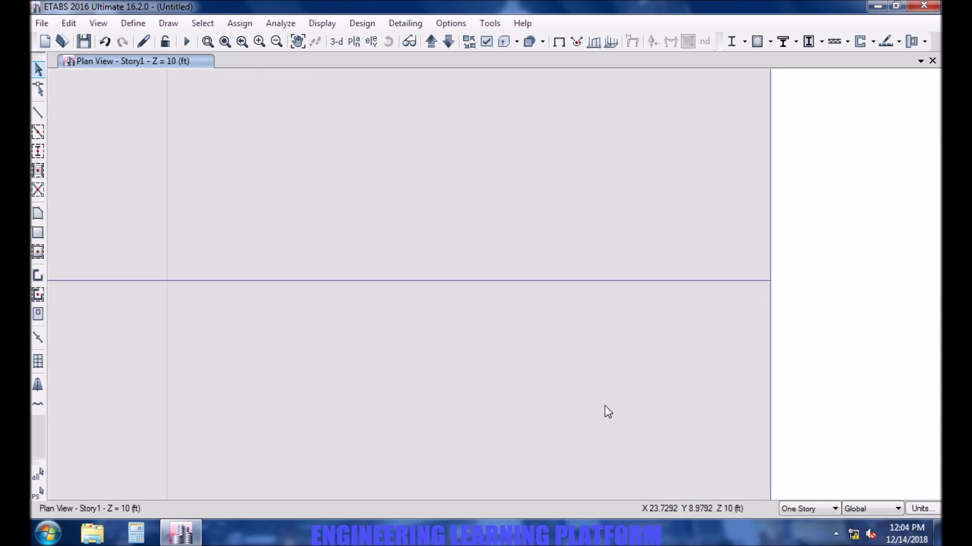
middle_drag(605, 410, 574, 397)
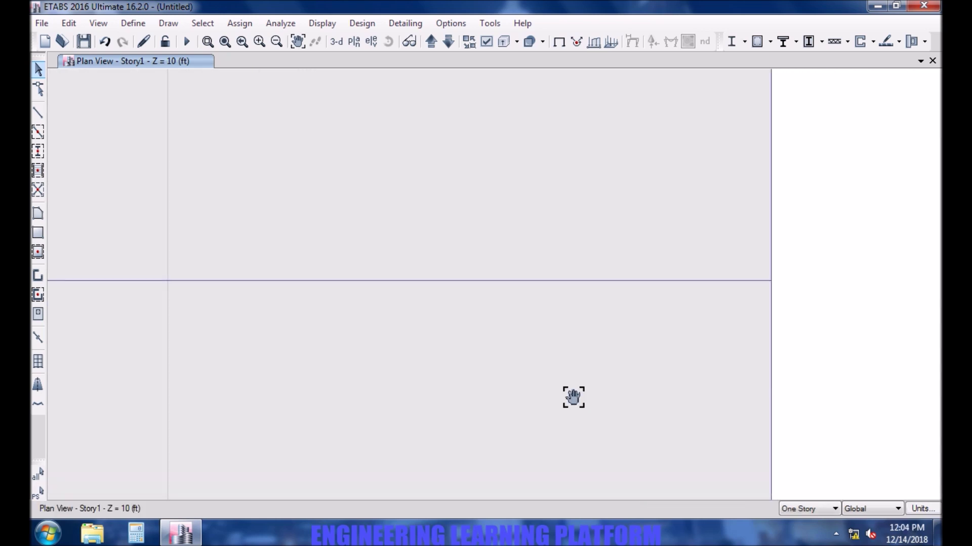
scroll(570, 394, down, 5)
middle_drag(423, 417, 454, 339)
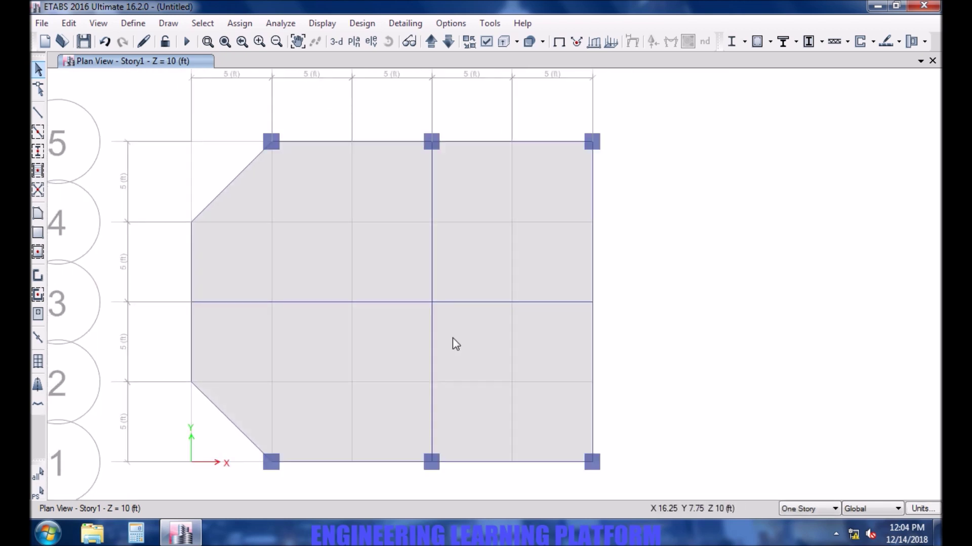
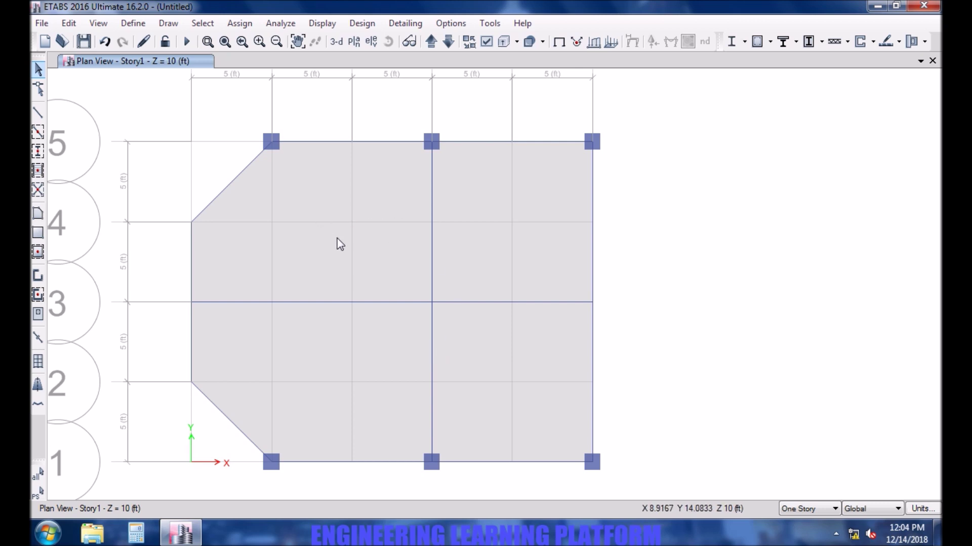
- Select all four slab panels and accept the automatic floor mesh options: rectangular, localized meshing, merged joints, 4 ft maximum mesh size
click(342, 241)
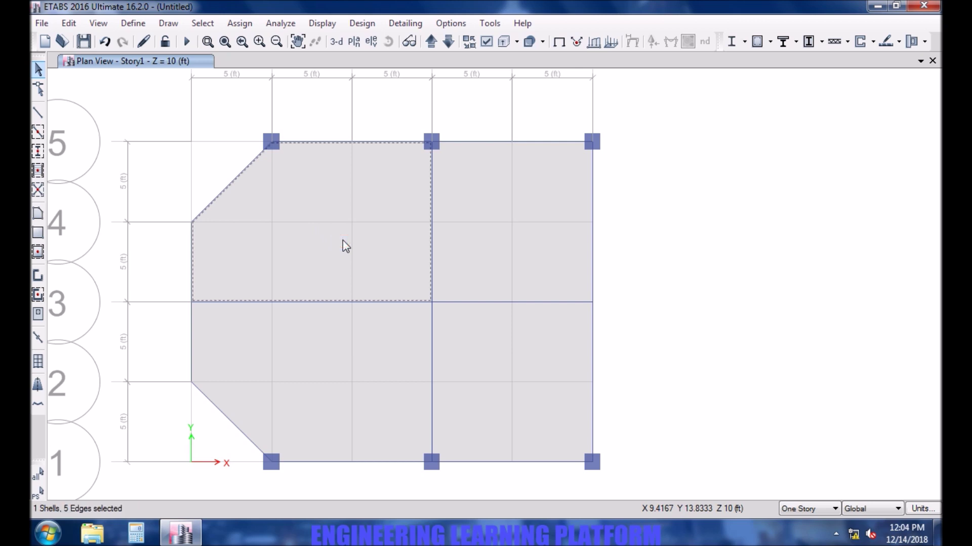
click(351, 358)
click(473, 261)
click(486, 375)
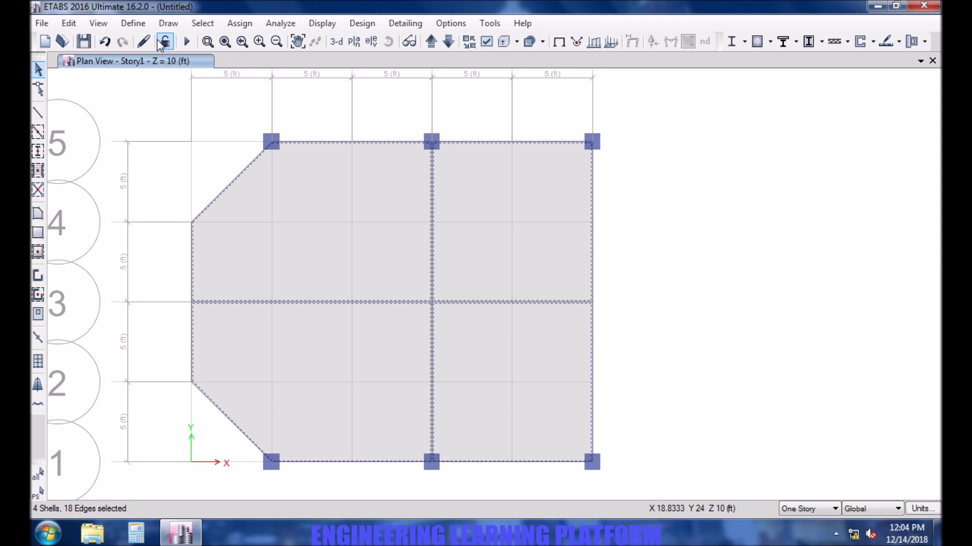
click(280, 24)
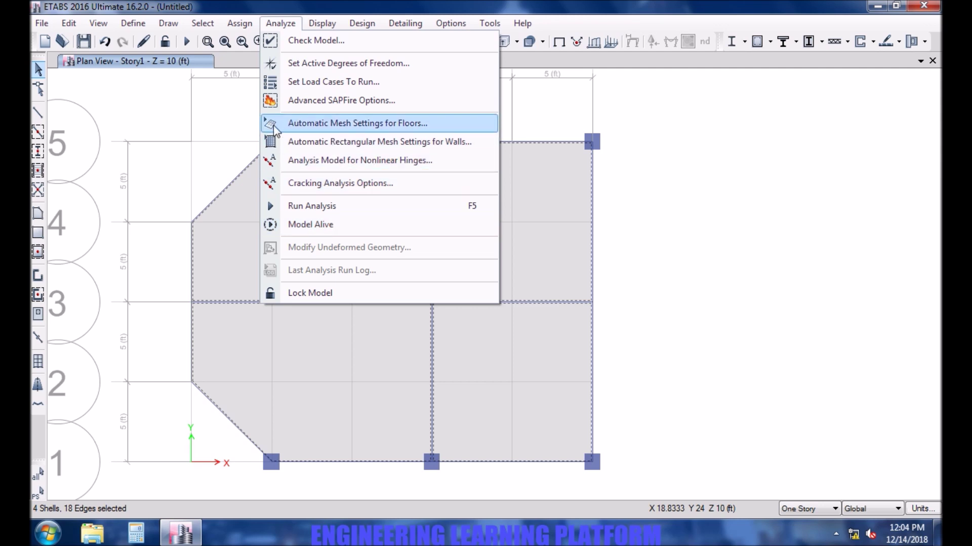
click(408, 128)
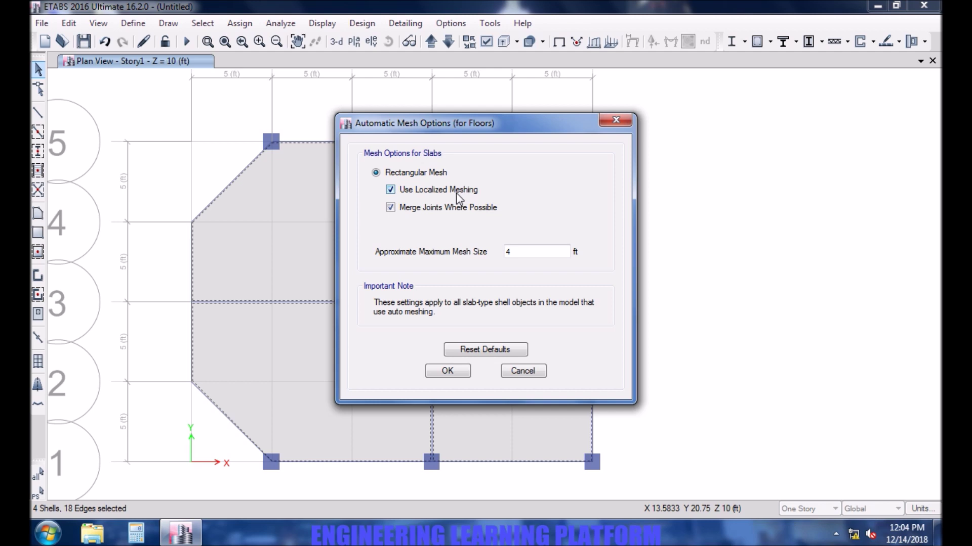
drag(531, 254, 507, 256)
click(447, 371)
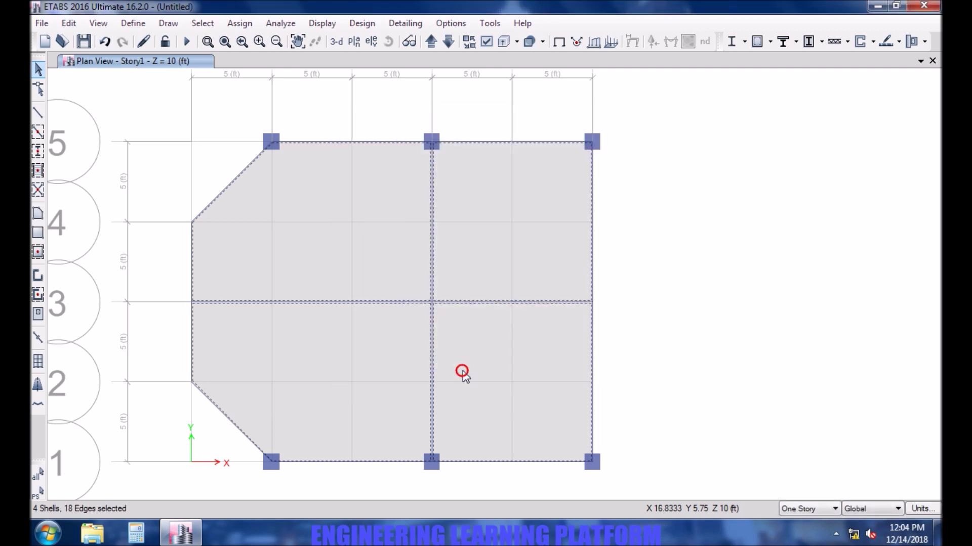
- Review the types and self-weight multipliers of the model's load patterns
middle_drag(380, 108, 381, 108)
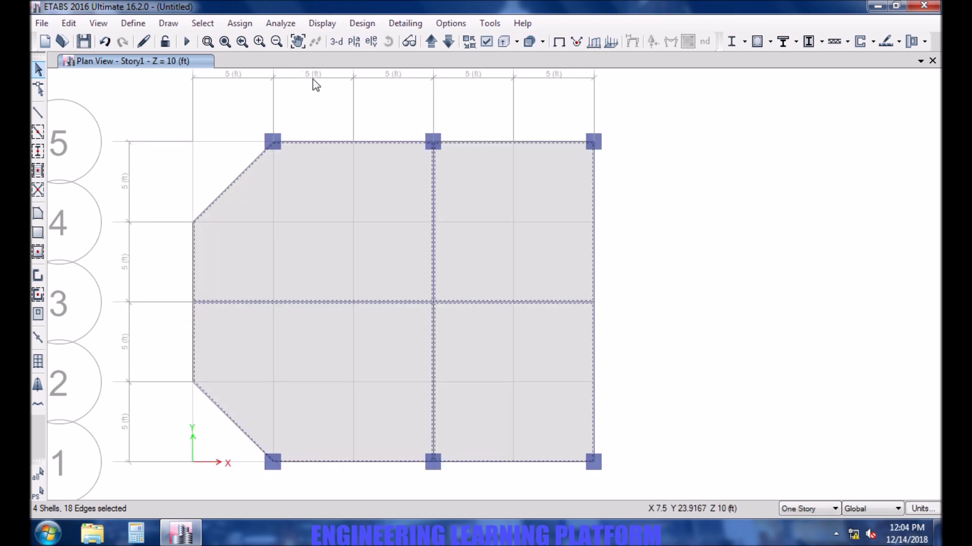
click(133, 23)
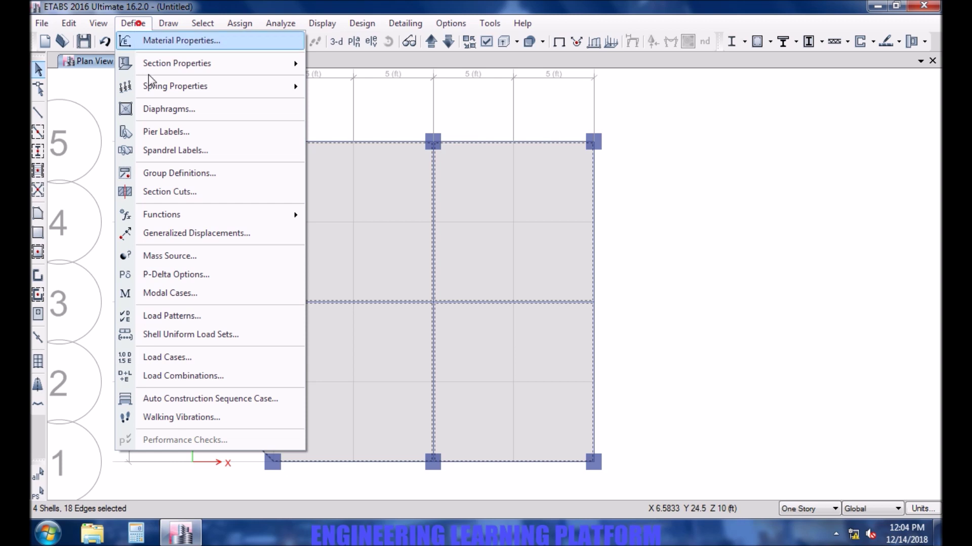
click(206, 317)
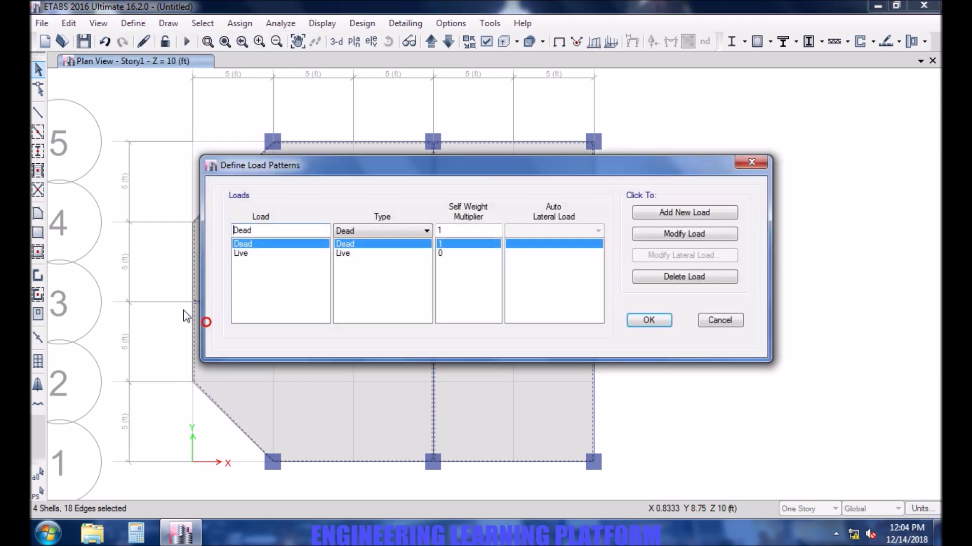
click(648, 321)
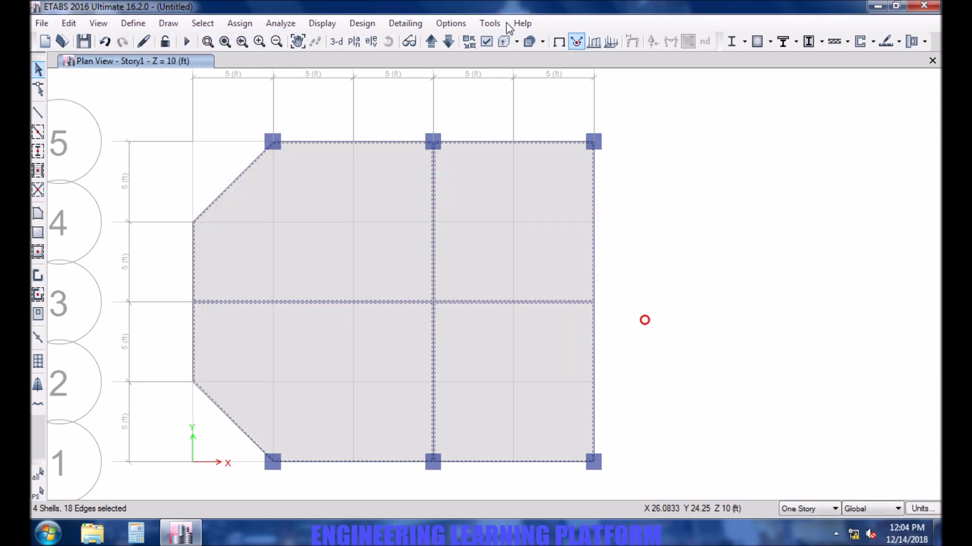
- Run the analysis, saving the model as MODEL AUTOMESH, and view the meshed floor's dead-load displacements in plan
click(195, 42)
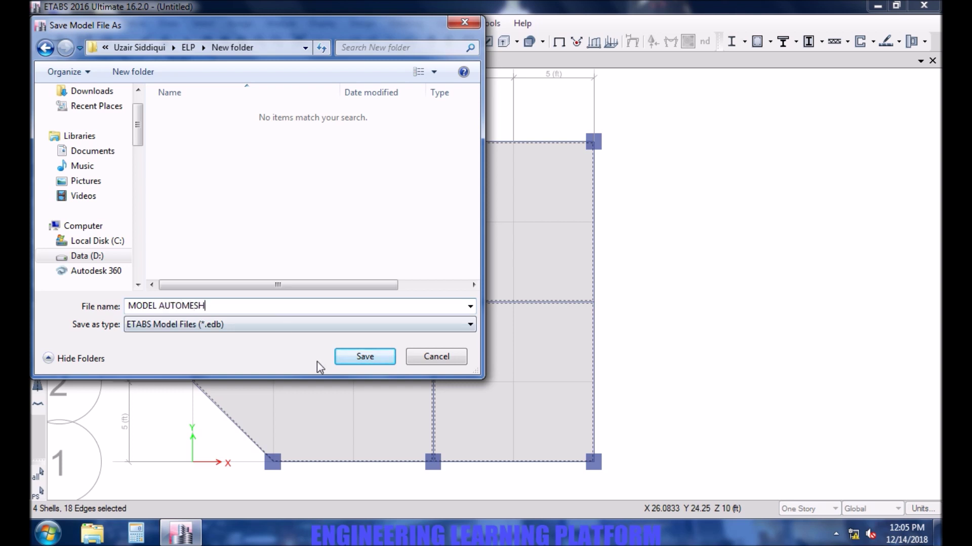
click(345, 356)
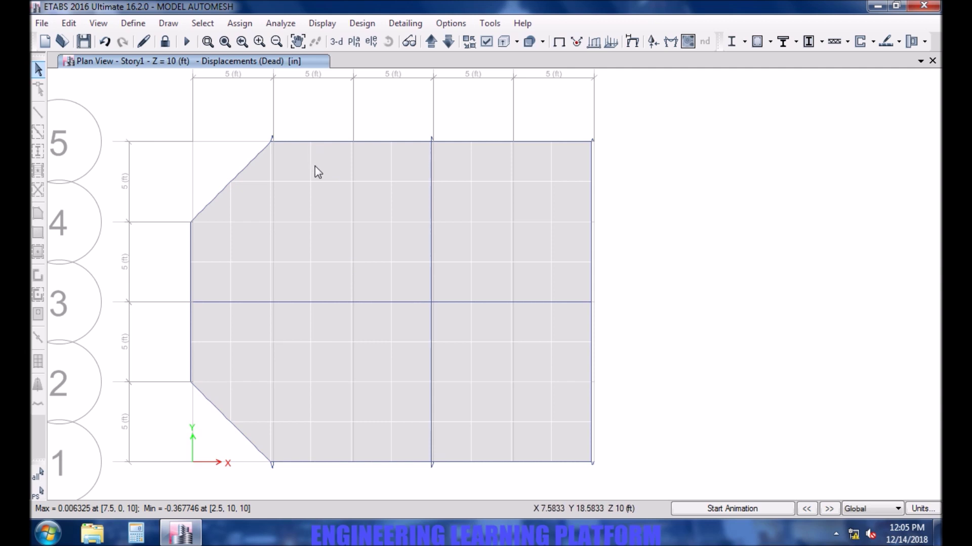
middle_drag(357, 252, 368, 254)
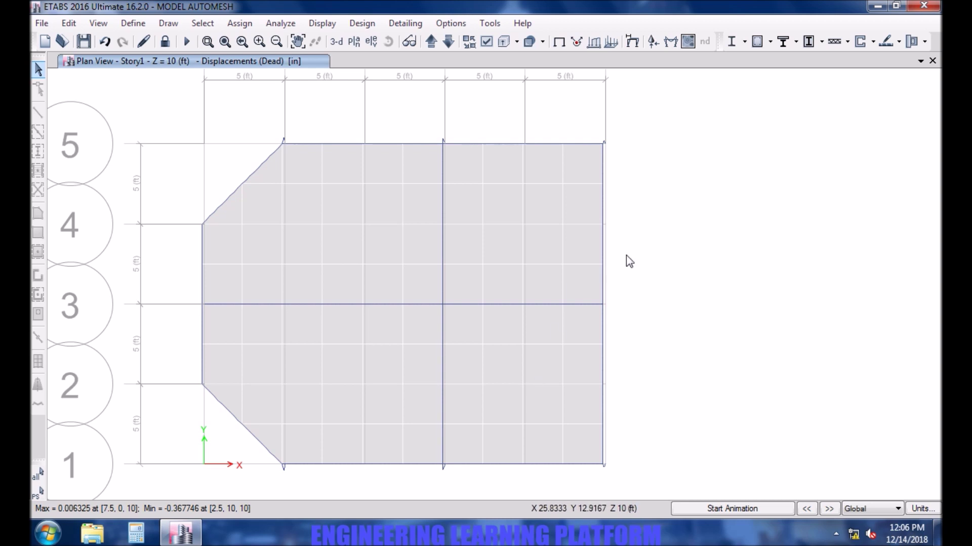
- Display the displaced shape in plan and inspect the displacements of several mesh joints in the slab panel between grid lines 3 and 5
click(633, 42)
click(567, 450)
click(423, 451)
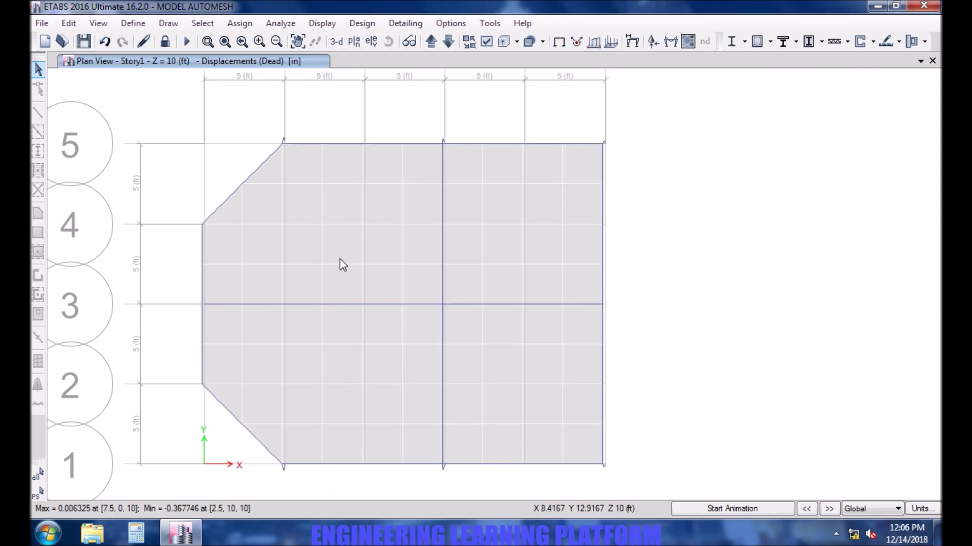
middle_drag(330, 271, 347, 276)
scroll(345, 269, up, 2)
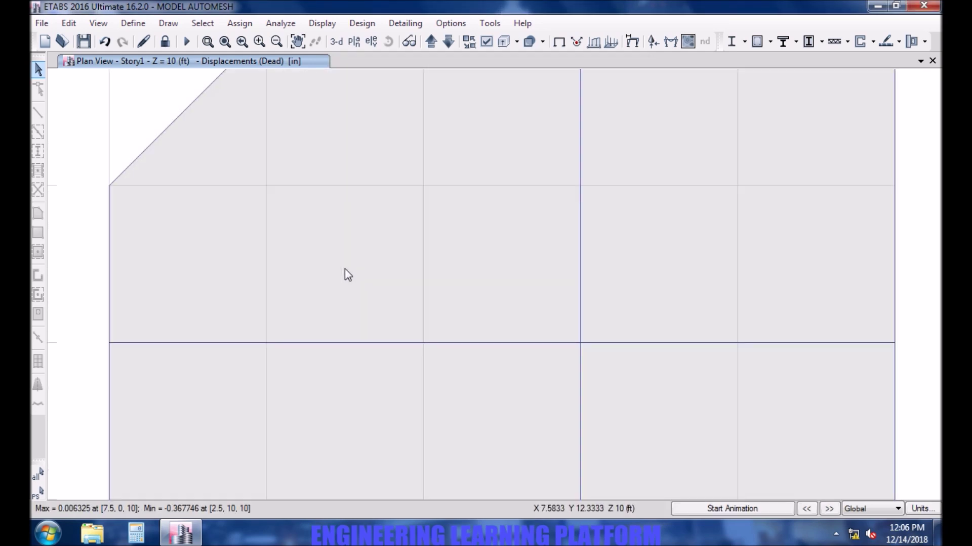
right_click(341, 263)
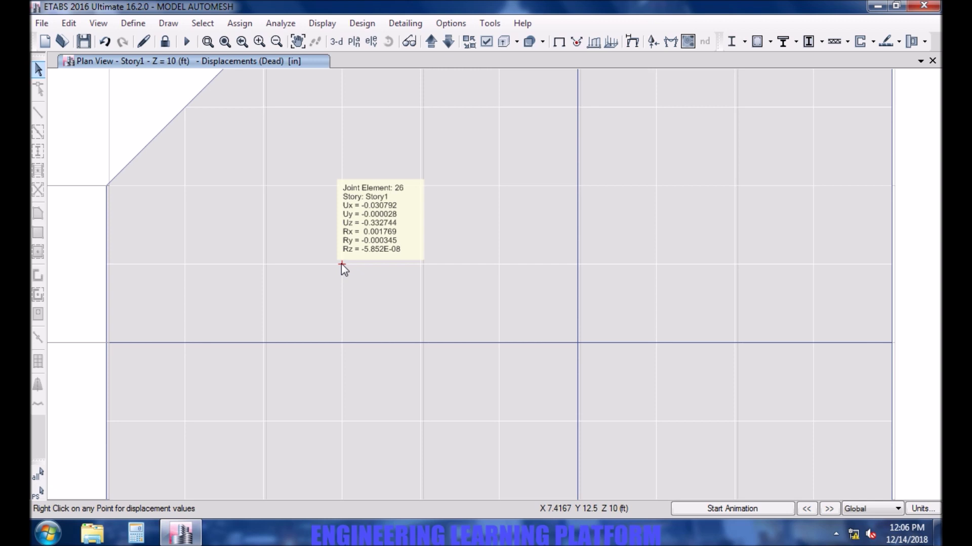
right_click(341, 187)
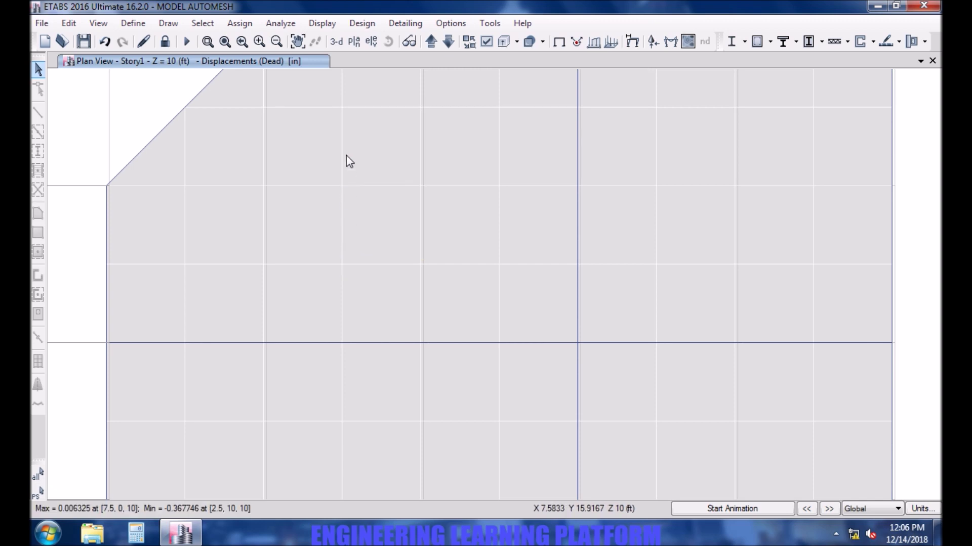
right_click(342, 108)
right_click(421, 107)
right_click(421, 187)
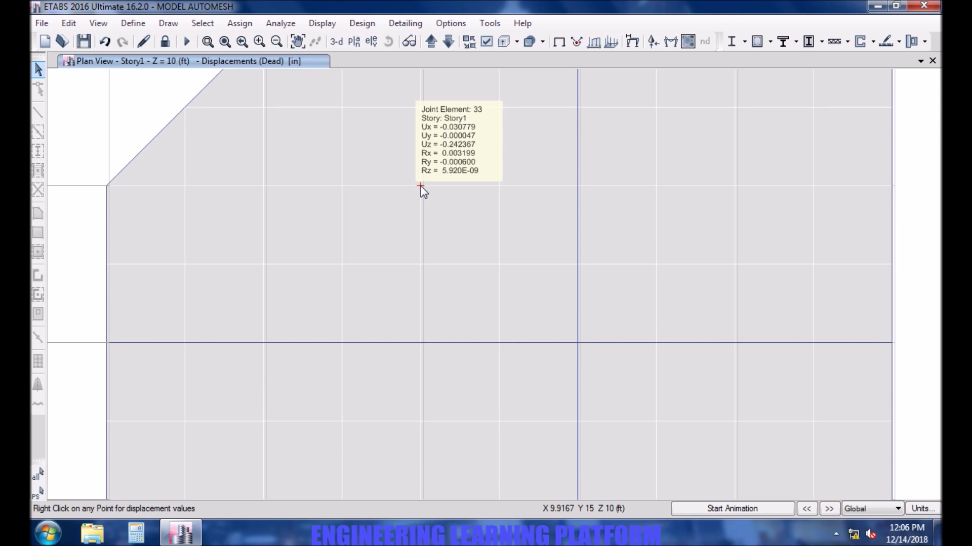
- Examine the meshed floor's dead-load displaced shape in the default 3-D view
scroll(421, 188, down, 3)
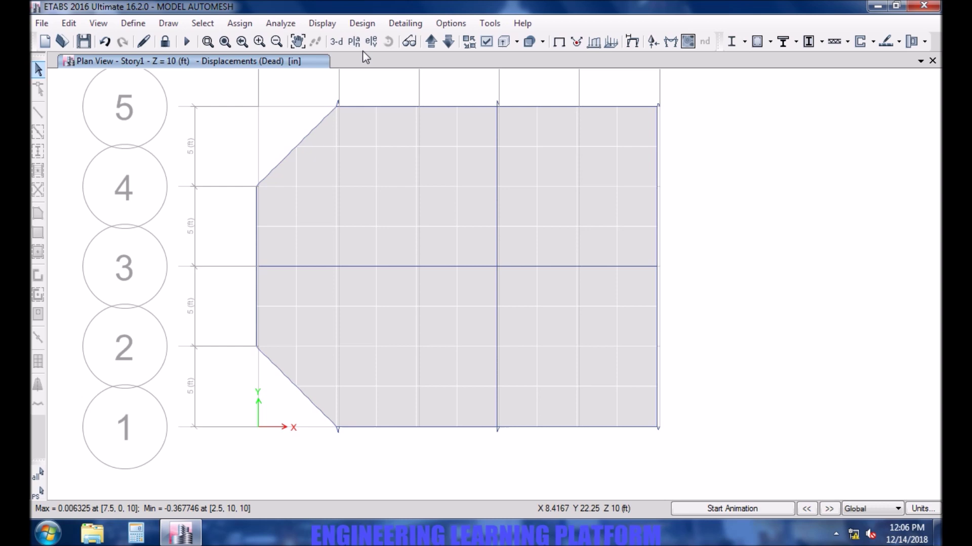
click(336, 42)
right_click(470, 268)
scroll(473, 268, up, 3)
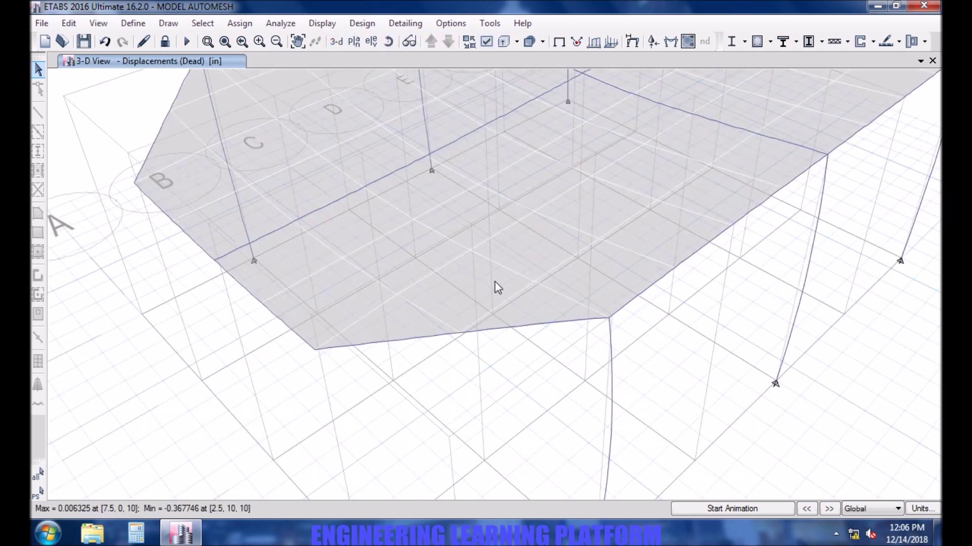
scroll(519, 246, down, 5)
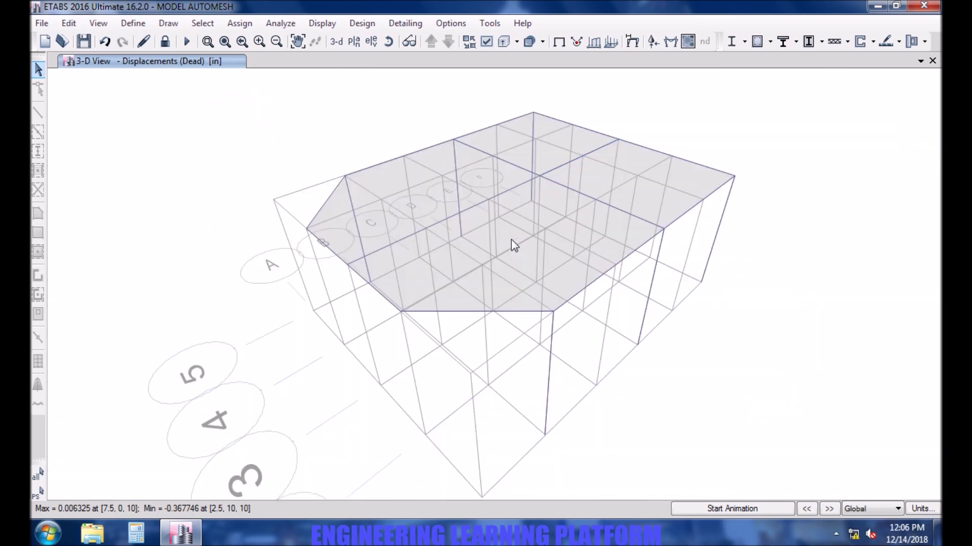
middle_drag(525, 235, 524, 250)
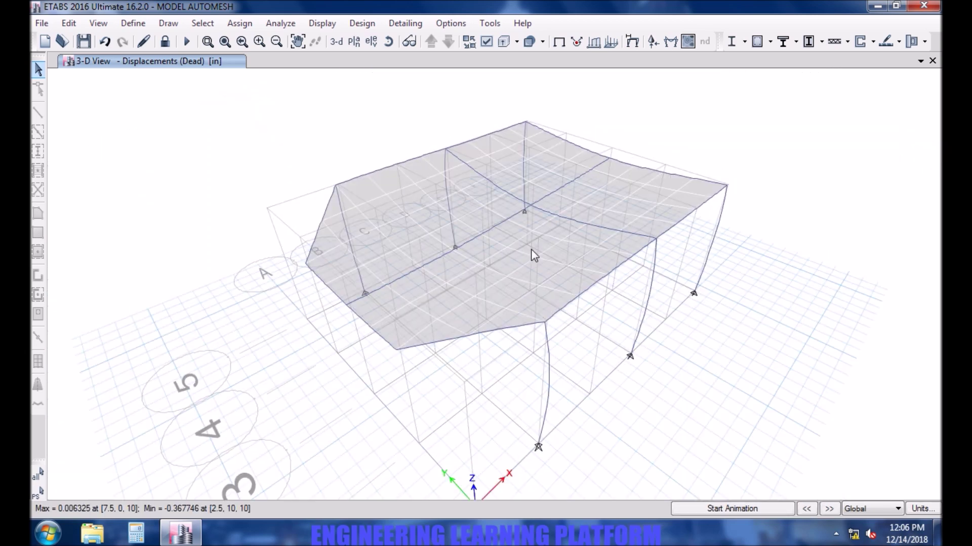
- Unlock the model, deleting its analysis results, and set the floors' approximate maximum mesh size to 1 ft
click(165, 41)
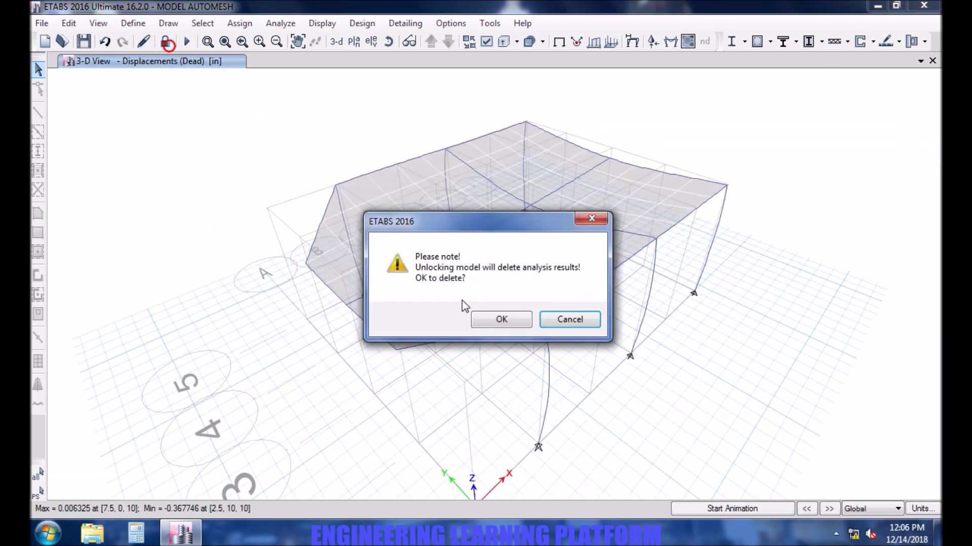
click(499, 321)
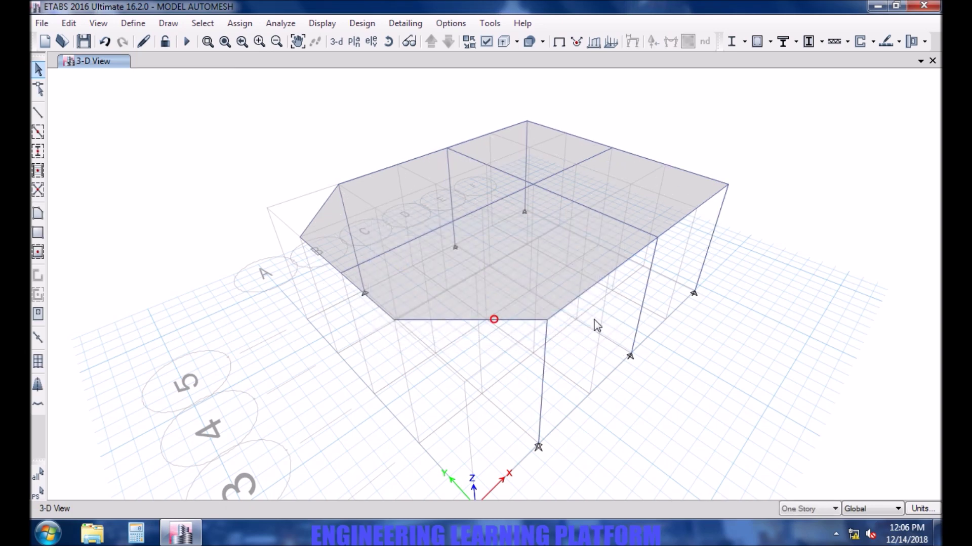
click(282, 25)
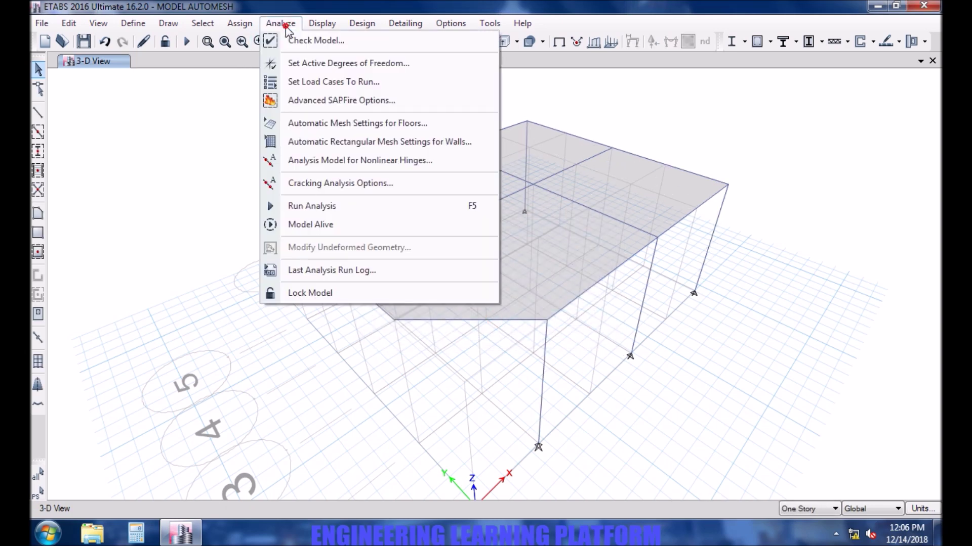
click(324, 132)
drag(554, 250, 505, 258)
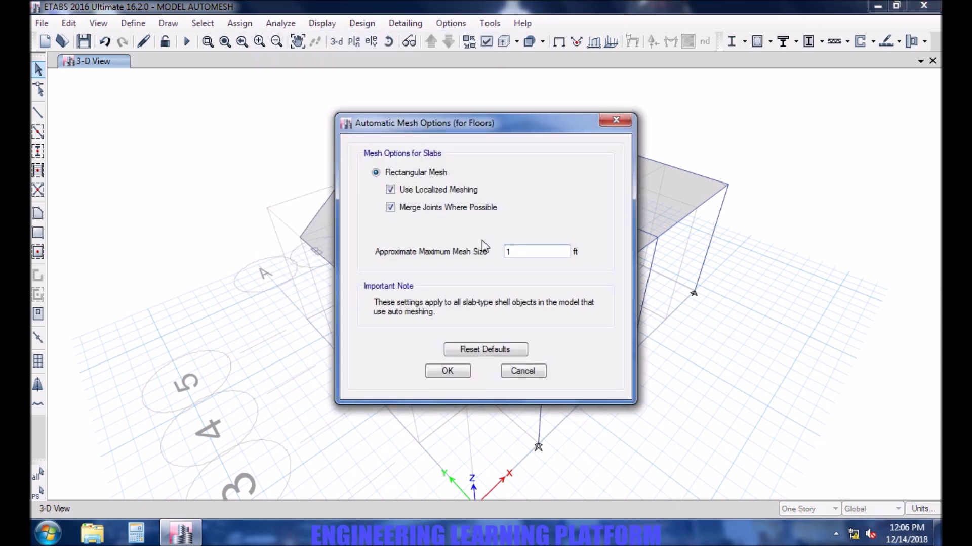
text(1)
click(453, 372)
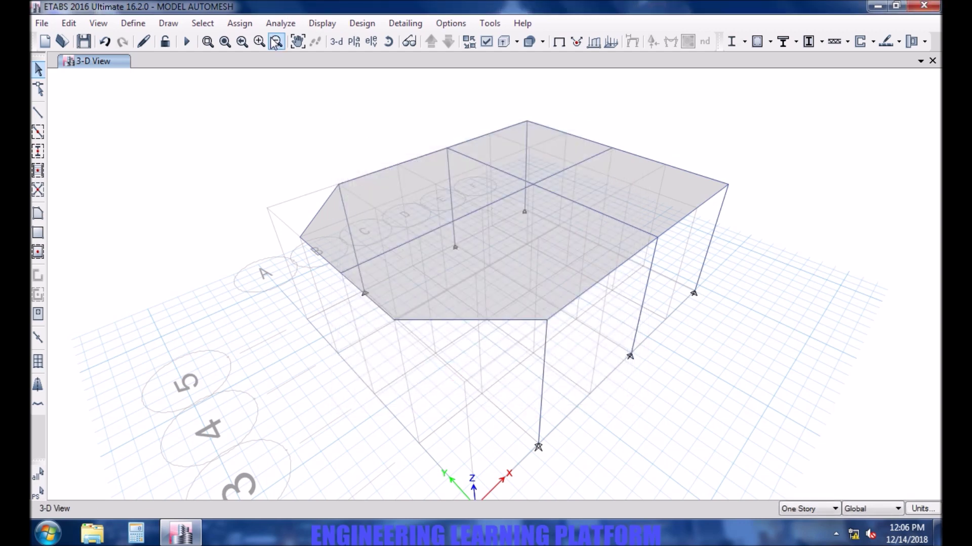
- Run the analysis again and display the Story1 plan view
click(185, 43)
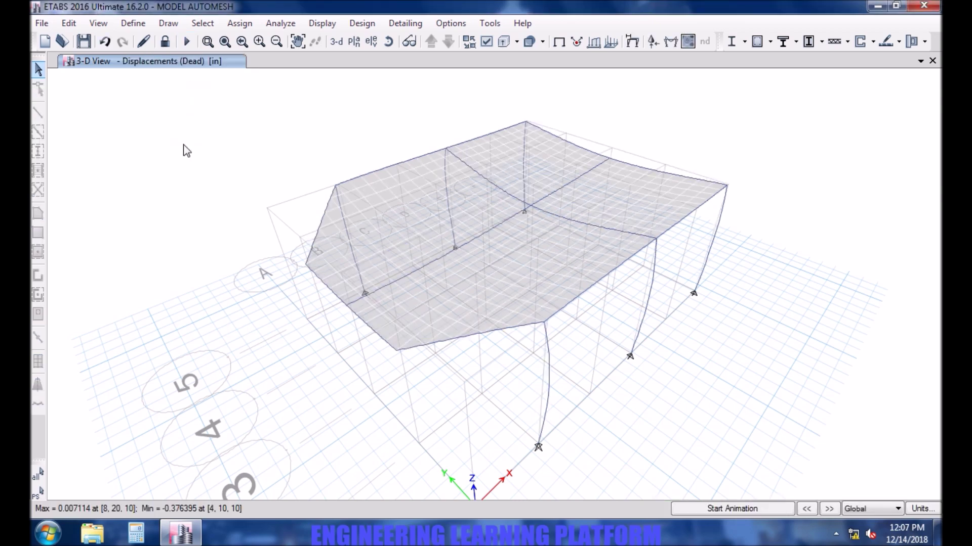
click(354, 41)
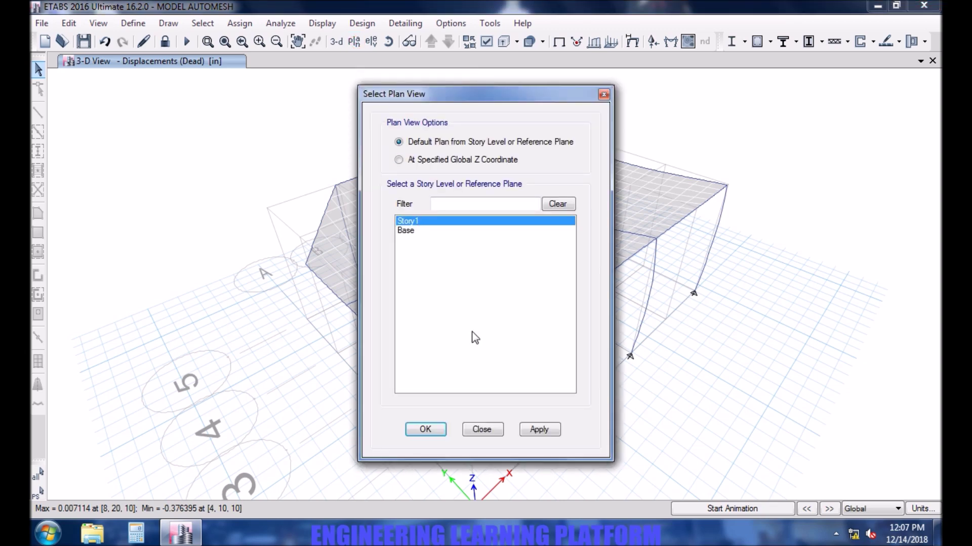
click(538, 428)
click(433, 428)
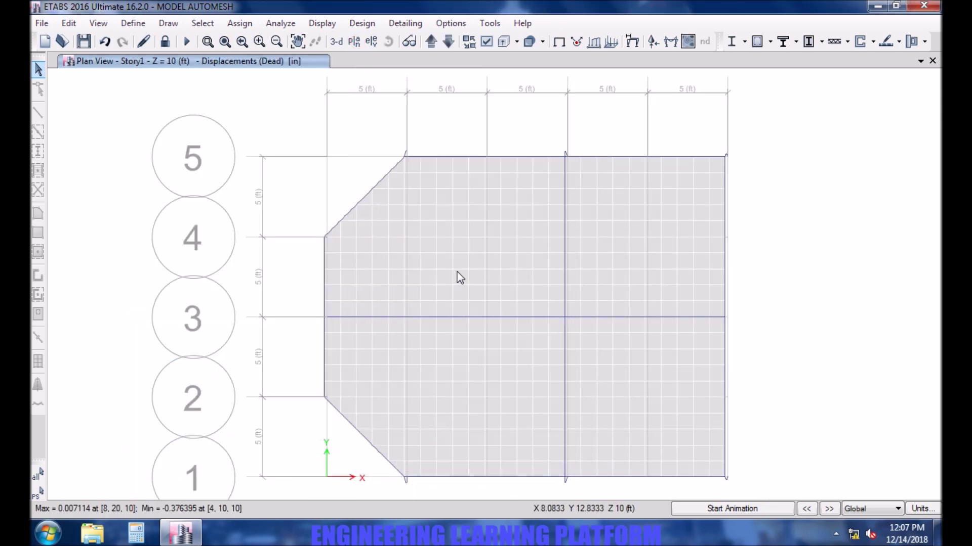
- Inspect the displacements of several joints on the refined floor mesh in the slab panel near grid line 4
scroll(460, 278, up, 2)
middle_drag(524, 254, 496, 306)
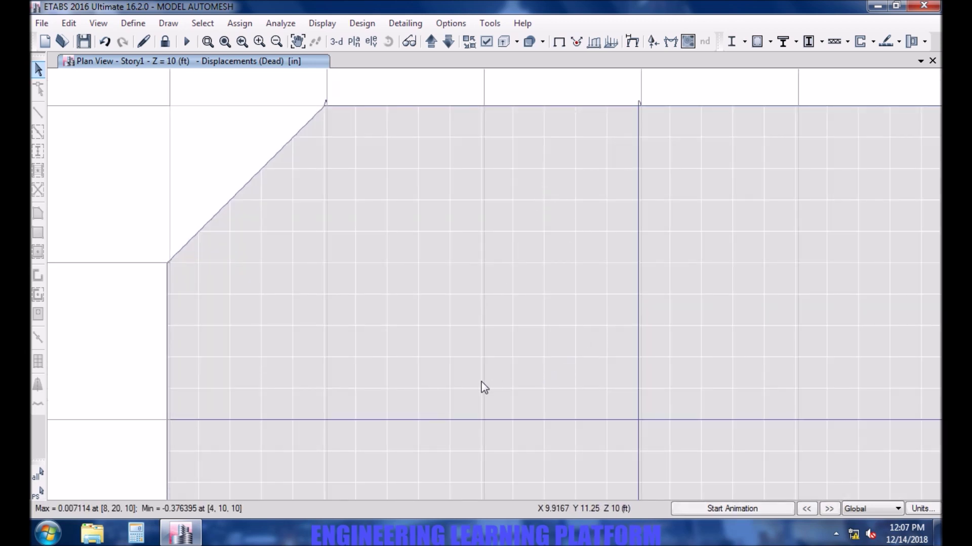
right_click(450, 294)
right_click(449, 263)
right_click(419, 263)
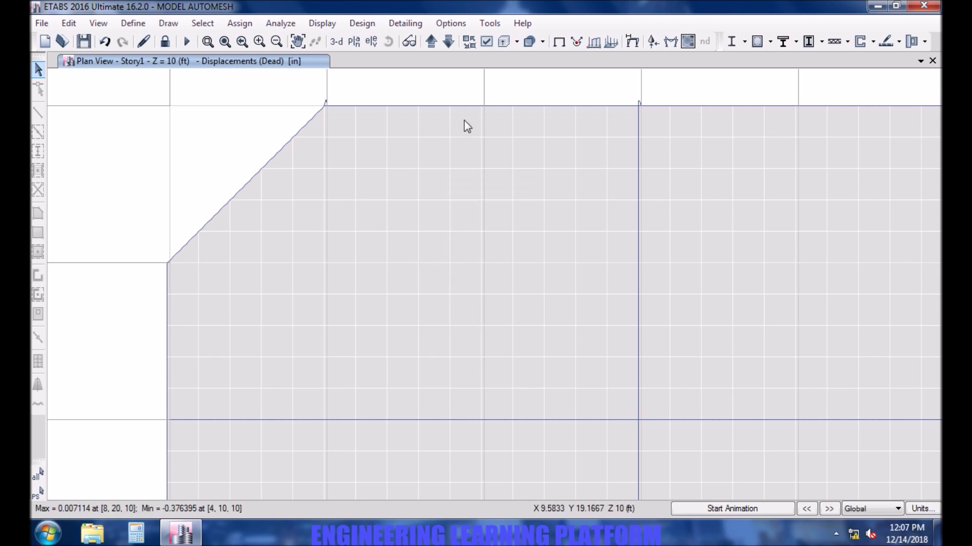
- Switch to the 3-D view and rotate it to examine the displaced building from the grid line 5 side
click(336, 42)
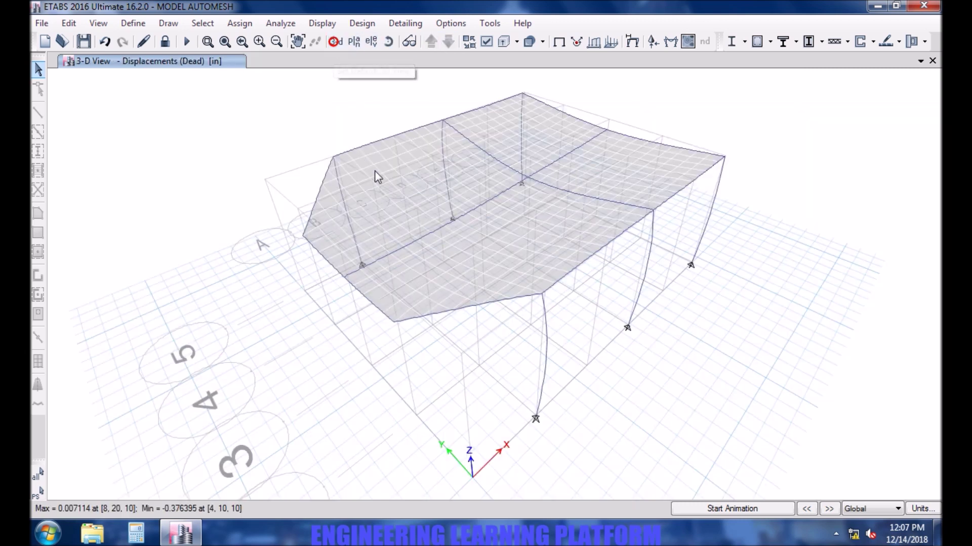
click(389, 42)
drag(299, 306, 583, 324)
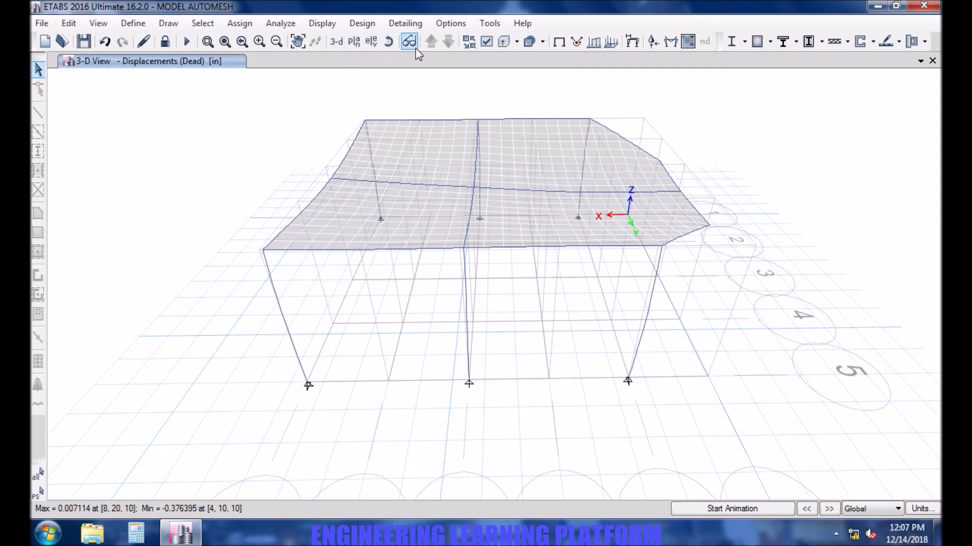
- Return to the undeformed shape, select the grid line 5 beam between B and D, and display the frames' Moment 3-3 diagram for Dead
click(558, 43)
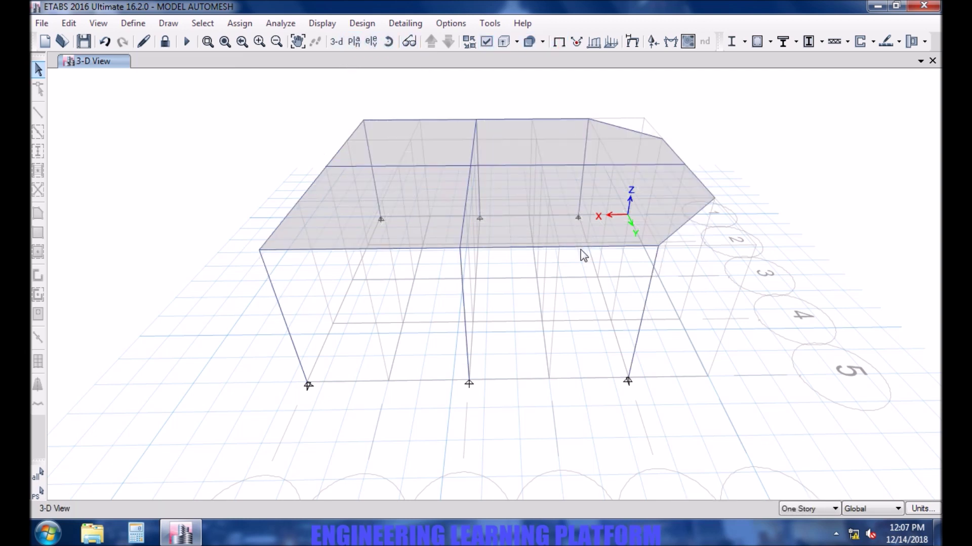
click(583, 247)
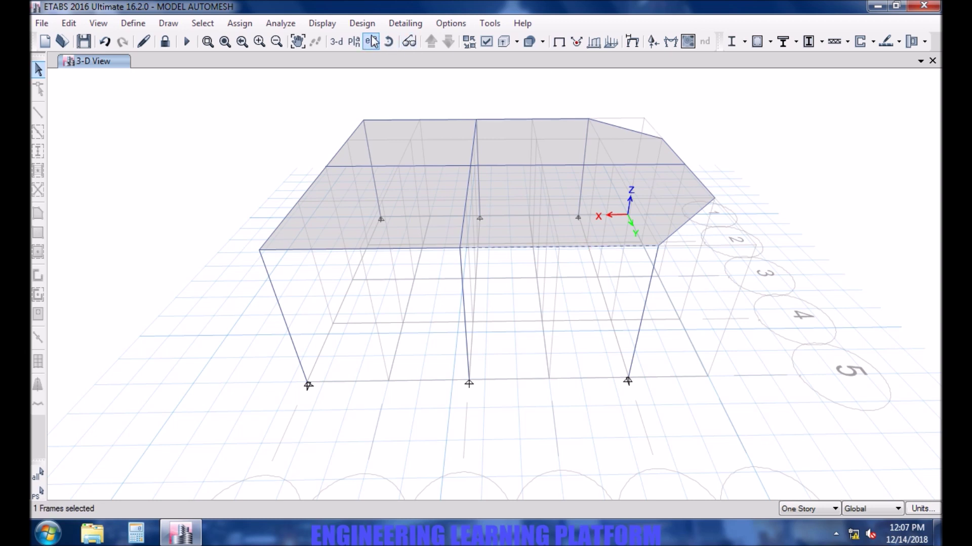
click(673, 44)
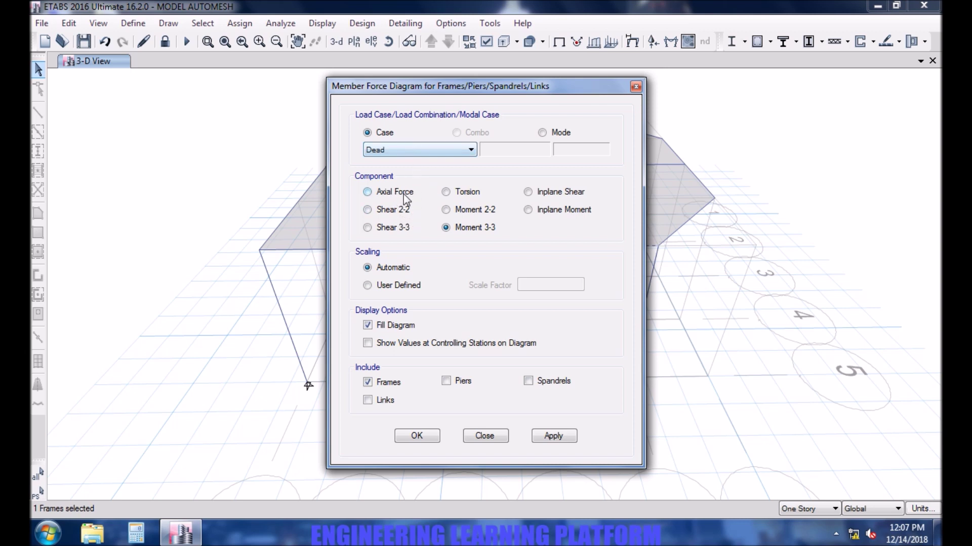
click(554, 436)
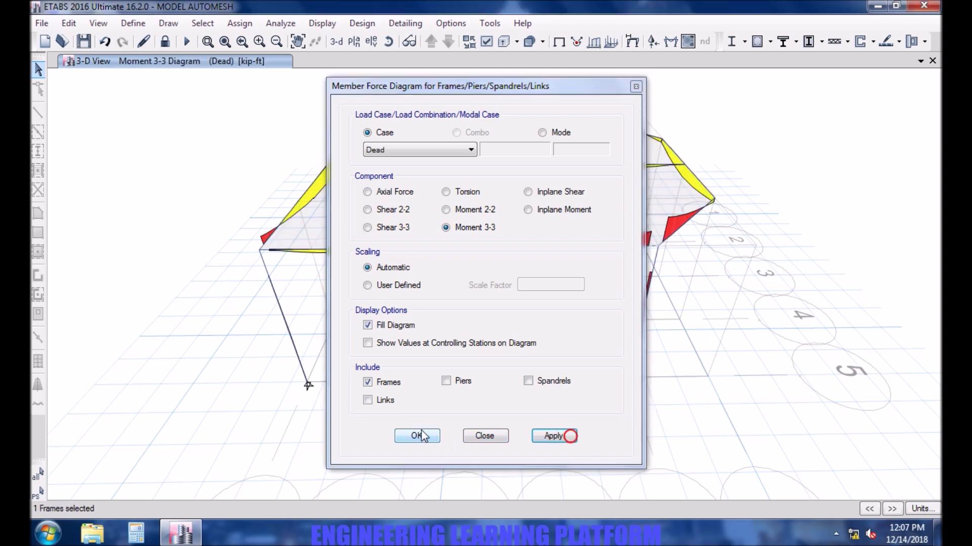
click(417, 436)
- Review the detailed load, shear, moment and deflection diagrams of the selected grid line 5 beam for the Dead case
right_click(614, 246)
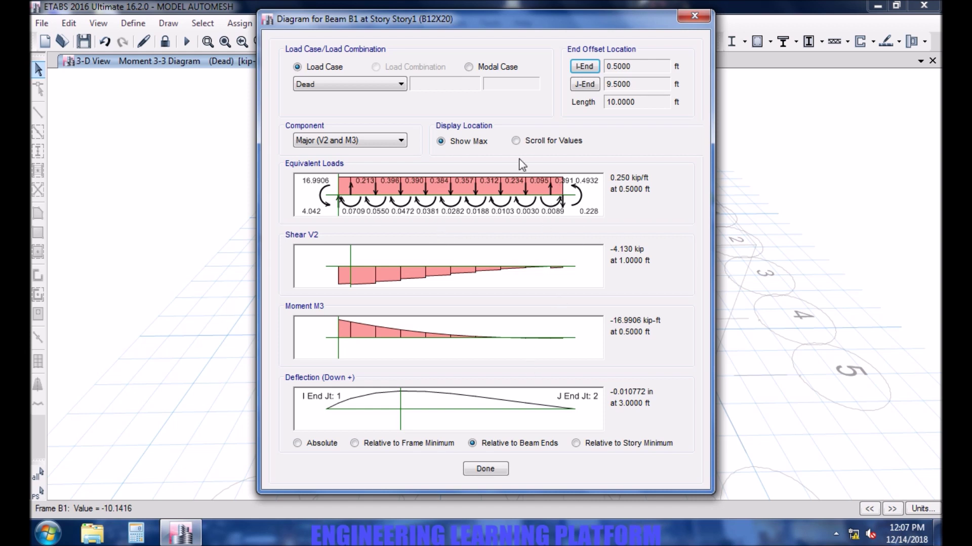
click(378, 85)
click(379, 84)
click(505, 472)
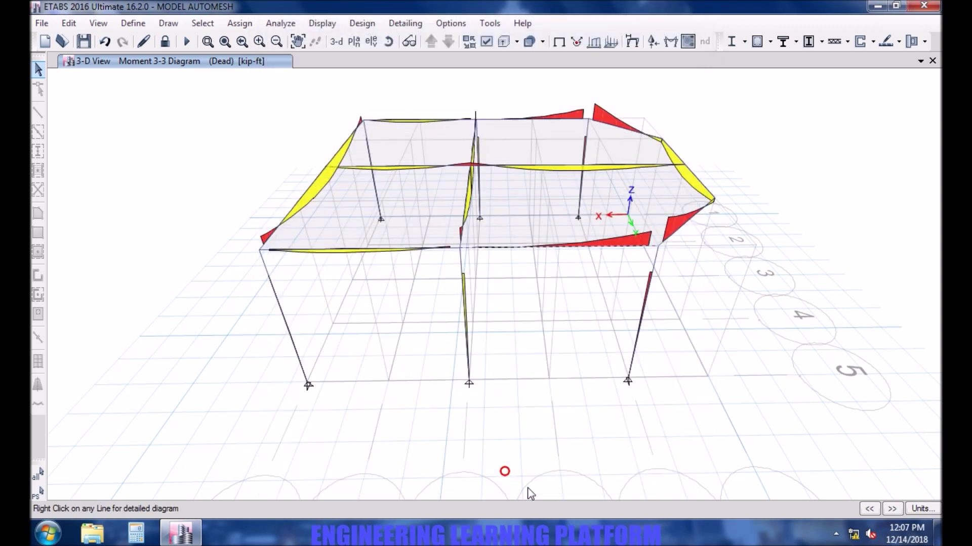